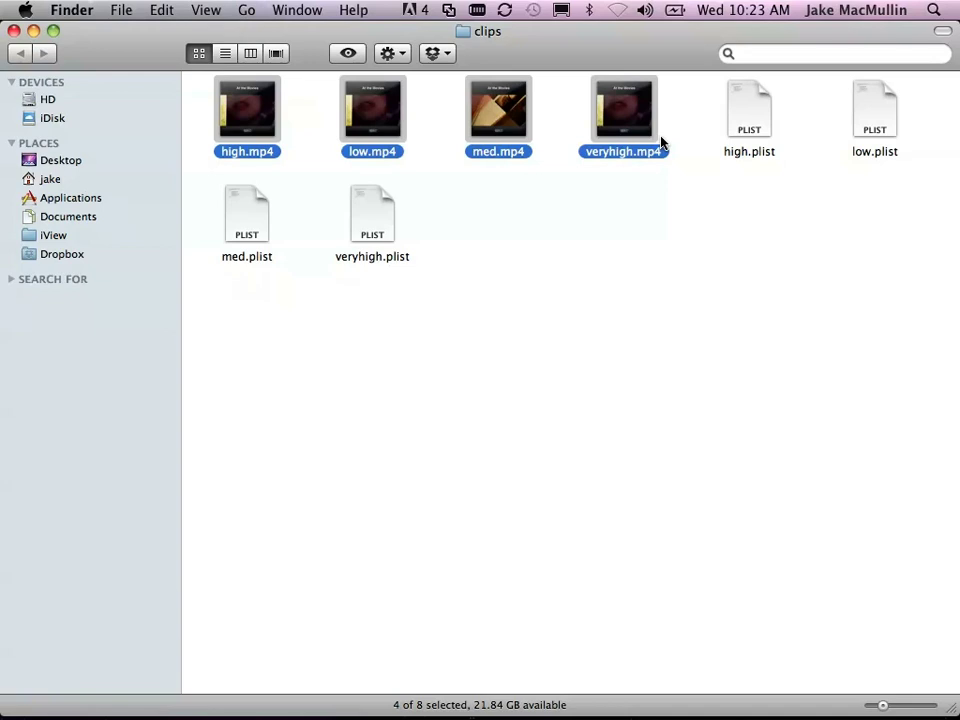
pyautogui.click(660, 195)
pyautogui.click(378, 125)
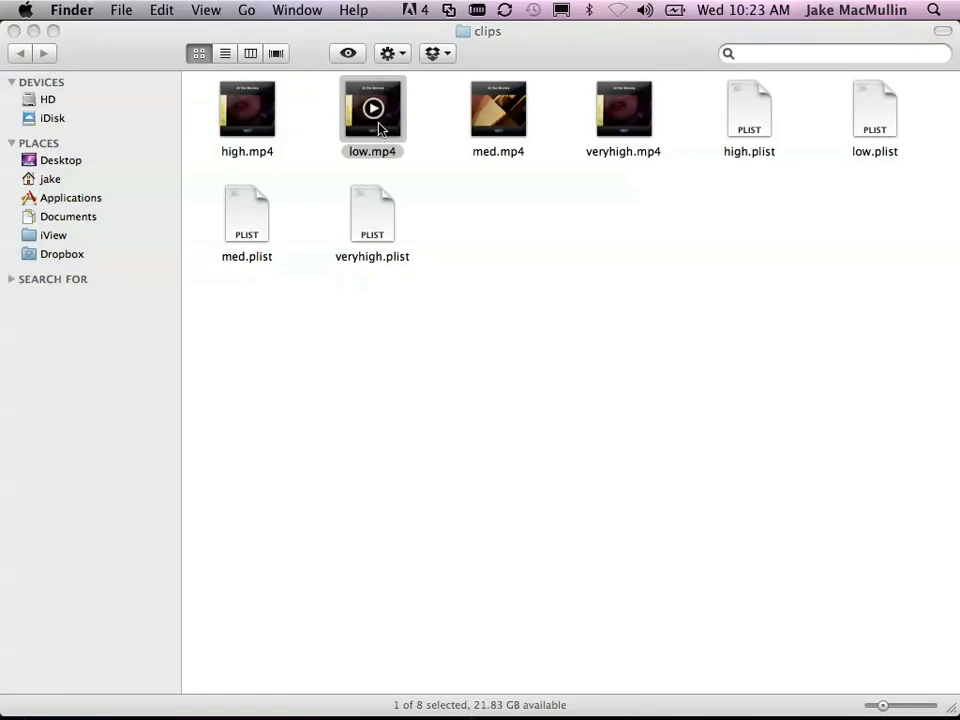
pyautogui.press('super+Tab')
pyautogui.press('super+Tab')
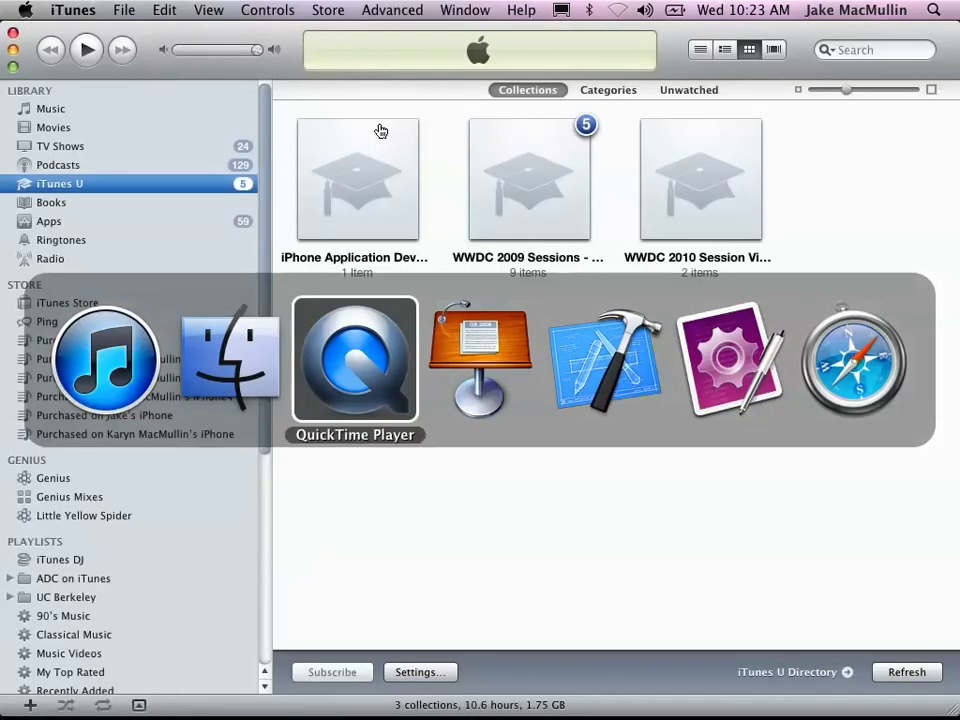
pyautogui.press('super+Tab')
pyautogui.press('super+shift+Tab')
pyautogui.press('super+shift+Tab')
pyautogui.press('super+shift+Tab')
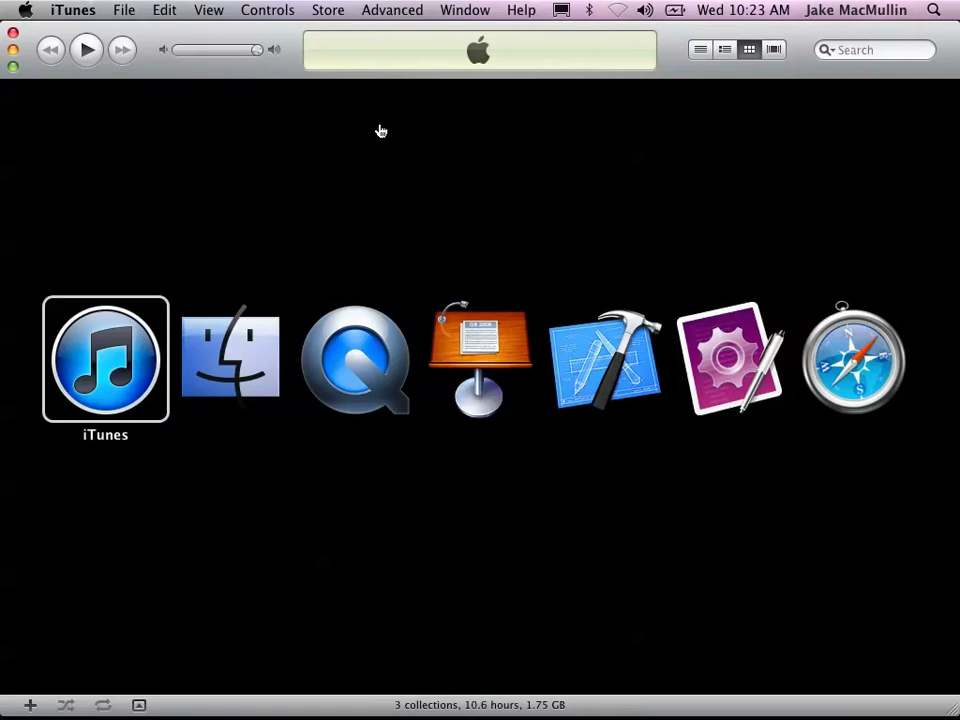
pyautogui.press('super+q')
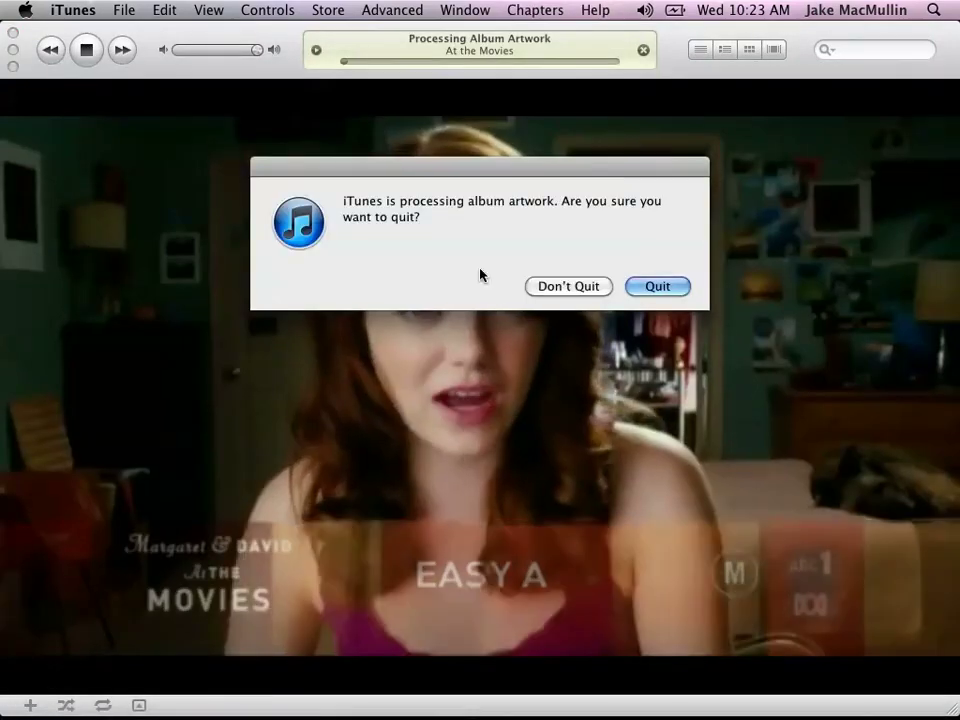
pyautogui.click(636, 289)
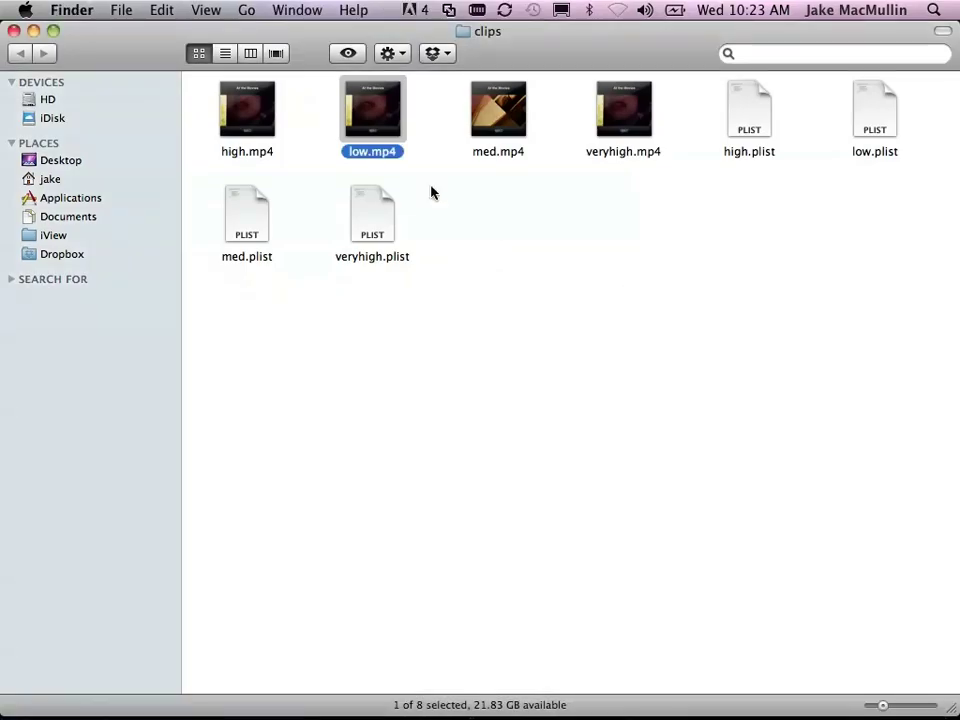
# - Preview the low.mp4, med.mp4 and veryhigh.mp4 clips in turn with Quick Look, and clear the selection
pyautogui.press('space')
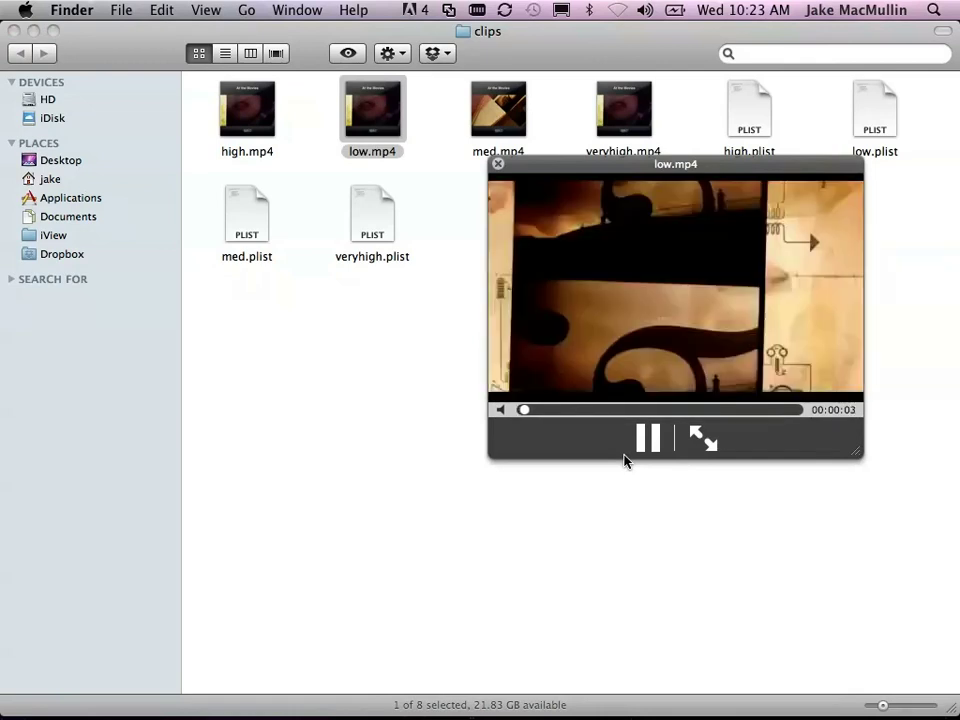
pyautogui.press('space')
pyautogui.press('Right')
pyautogui.press('space')
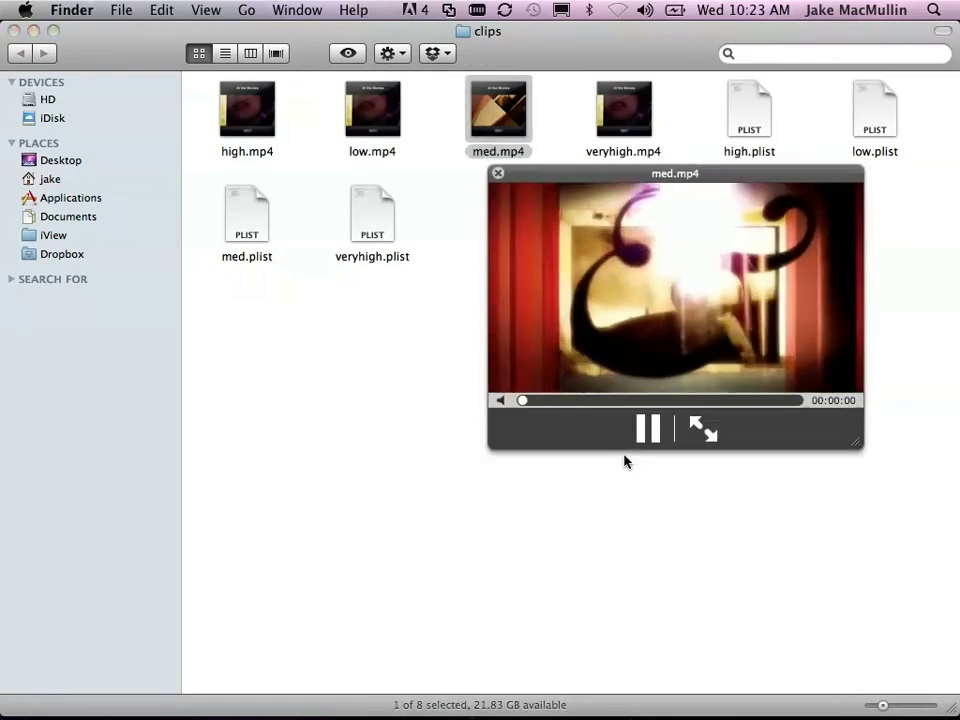
pyautogui.press('space')
pyautogui.press('Right')
pyautogui.press('space')
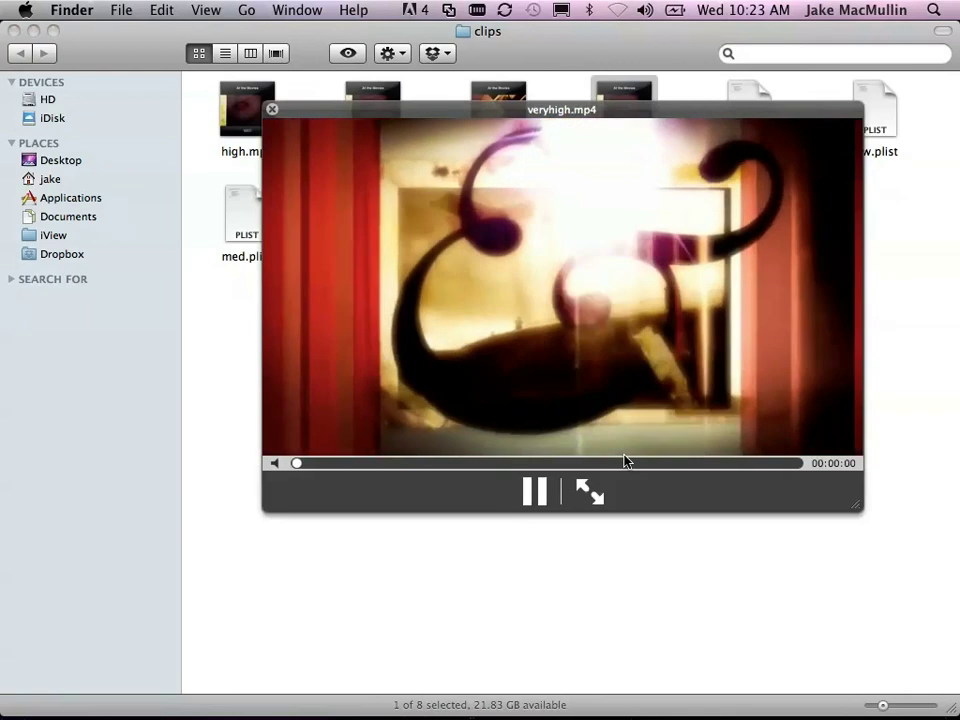
pyautogui.press('space')
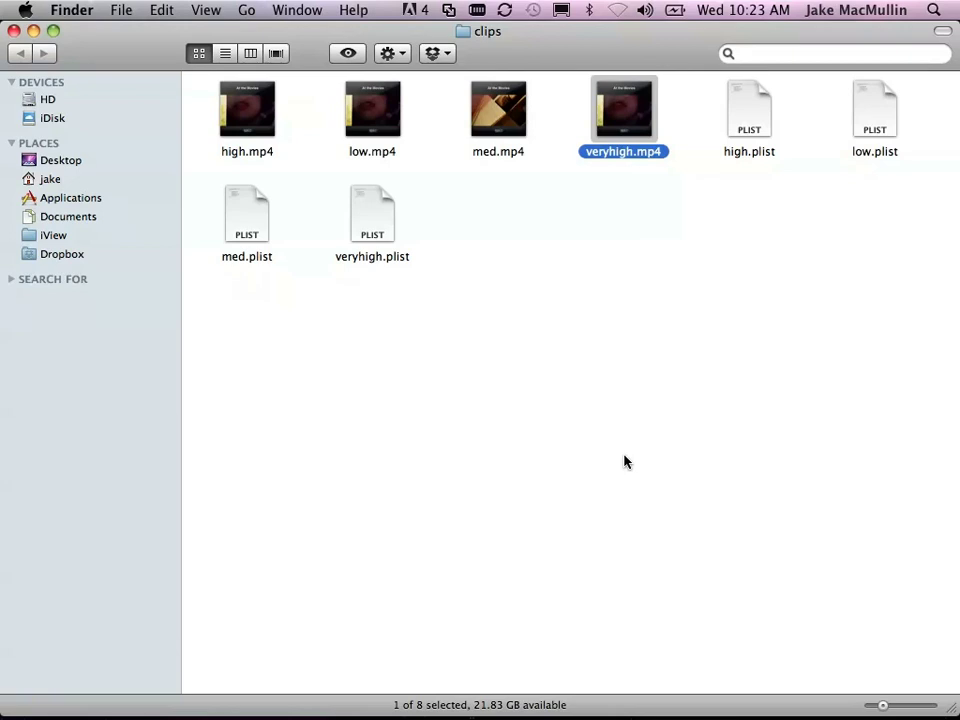
pyautogui.click(579, 421)
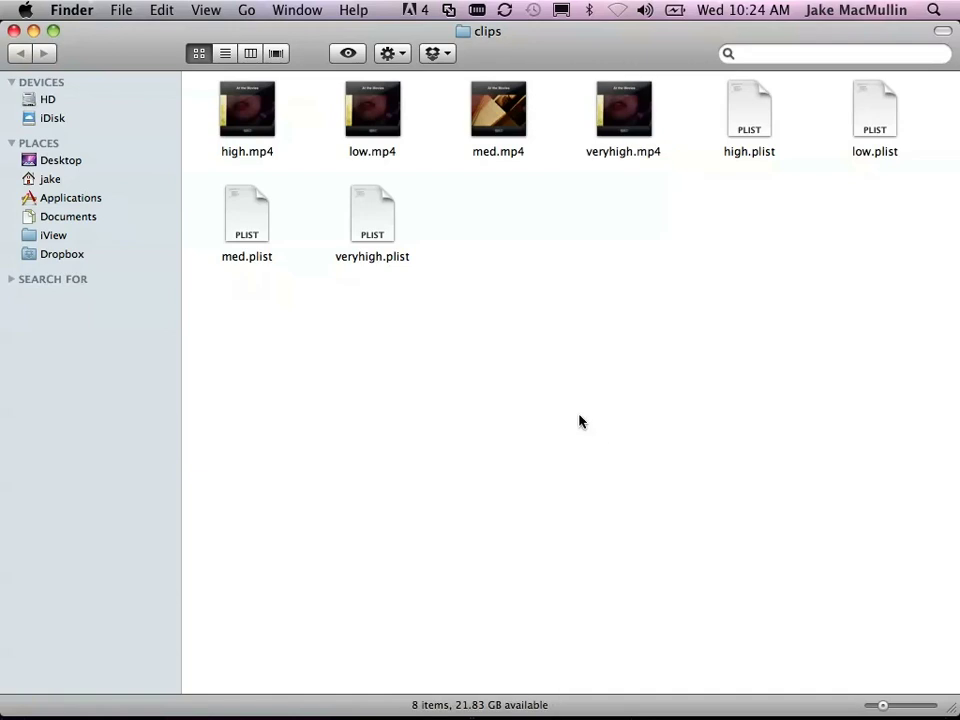
# - In TextMate, copy the mediafilesegmenter command for low.mp4 from line 1 of commands.txt
pyautogui.press('super+Tab')
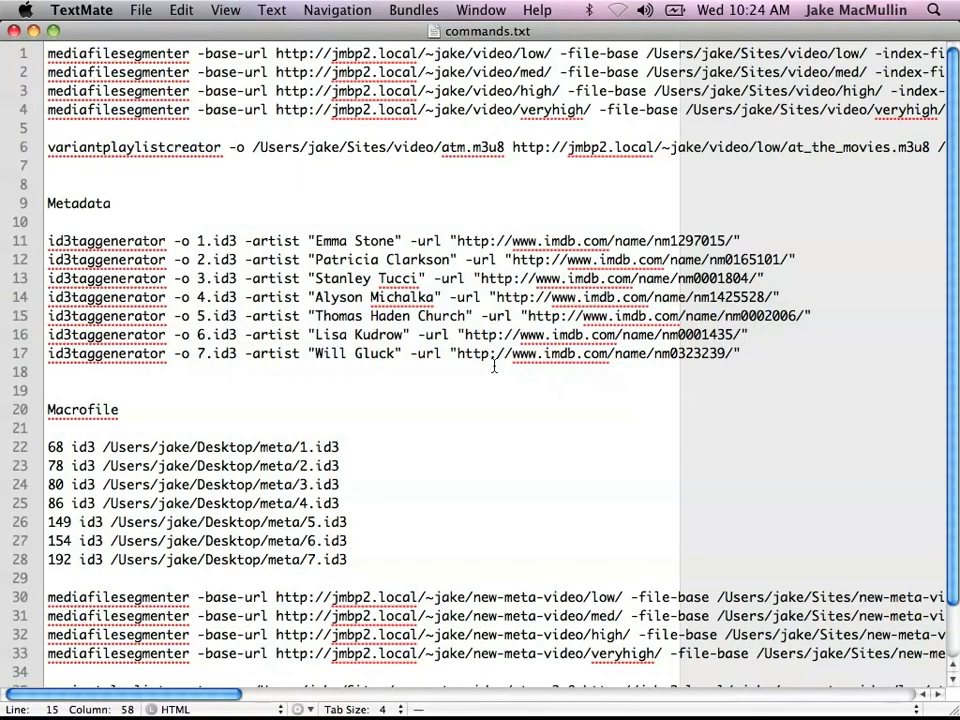
pyautogui.click(317, 55)
pyautogui.press('super+Left')
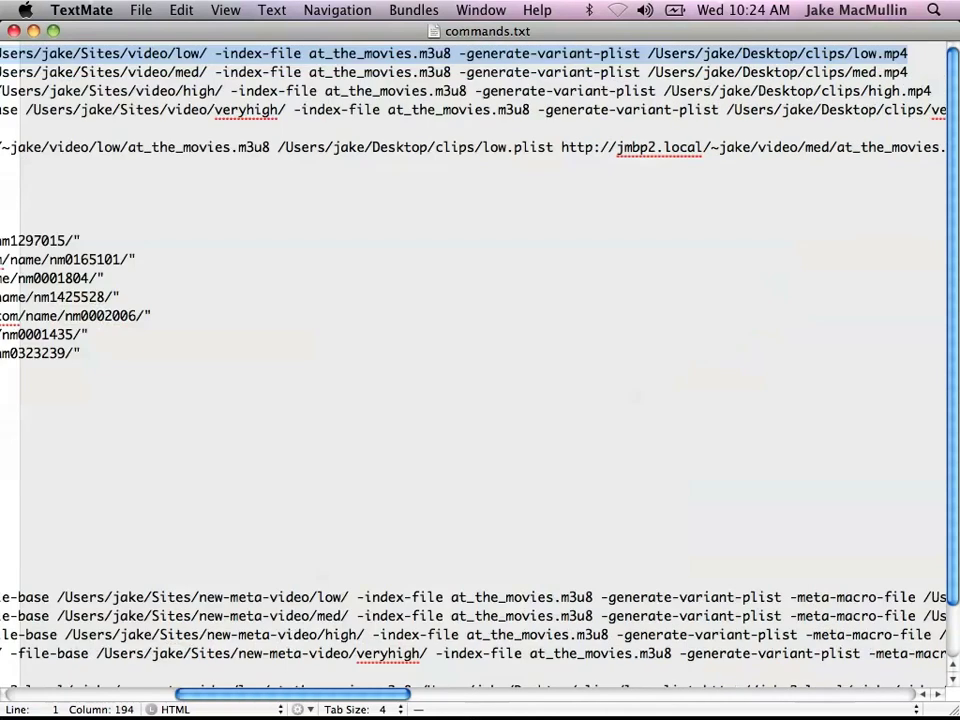
pyautogui.press('shift+super+Right')
pyautogui.press('super+c')
# - Launch Terminal and run the copied command to segment low.mp4 into Sites/video/low with index file at_the_movies.m3u8 and a variant plist
pyautogui.press('super+Tab')
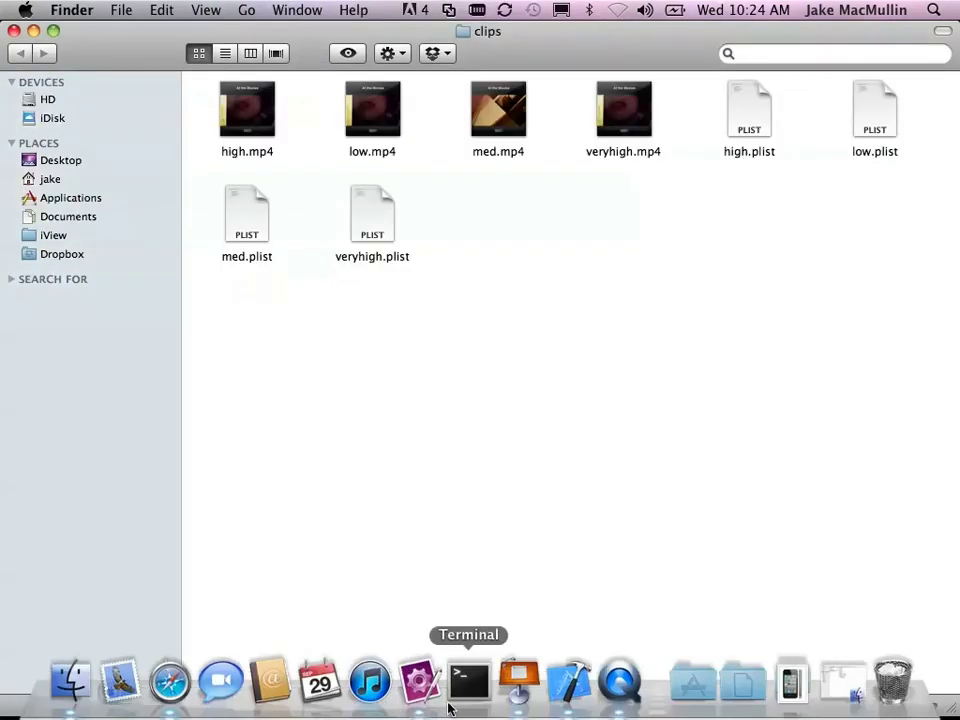
pyautogui.click(449, 706)
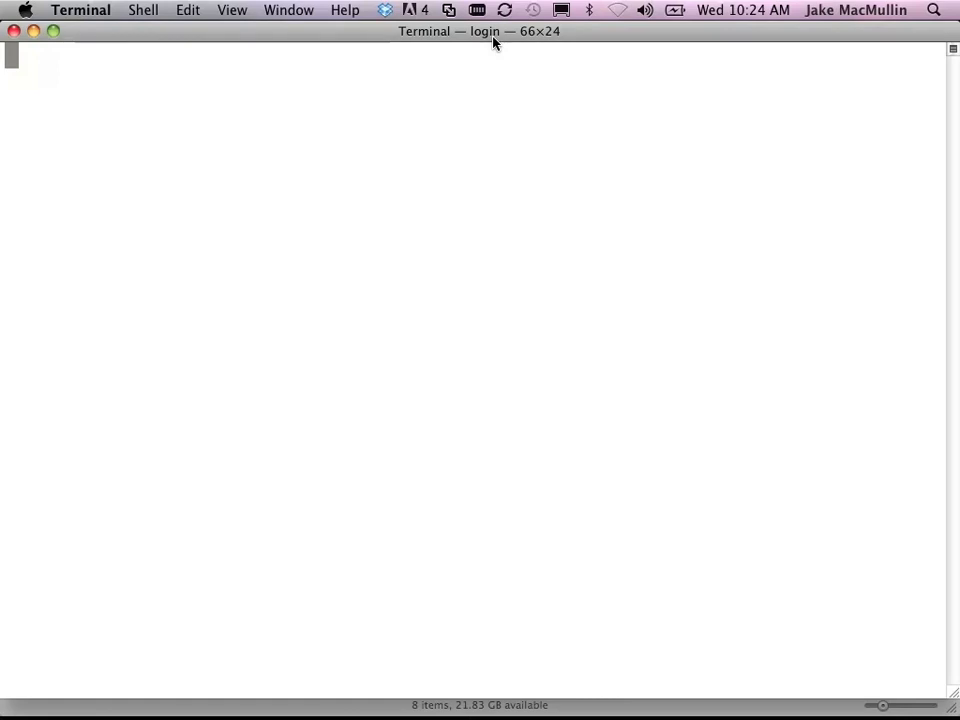
pyautogui.press('super+v')
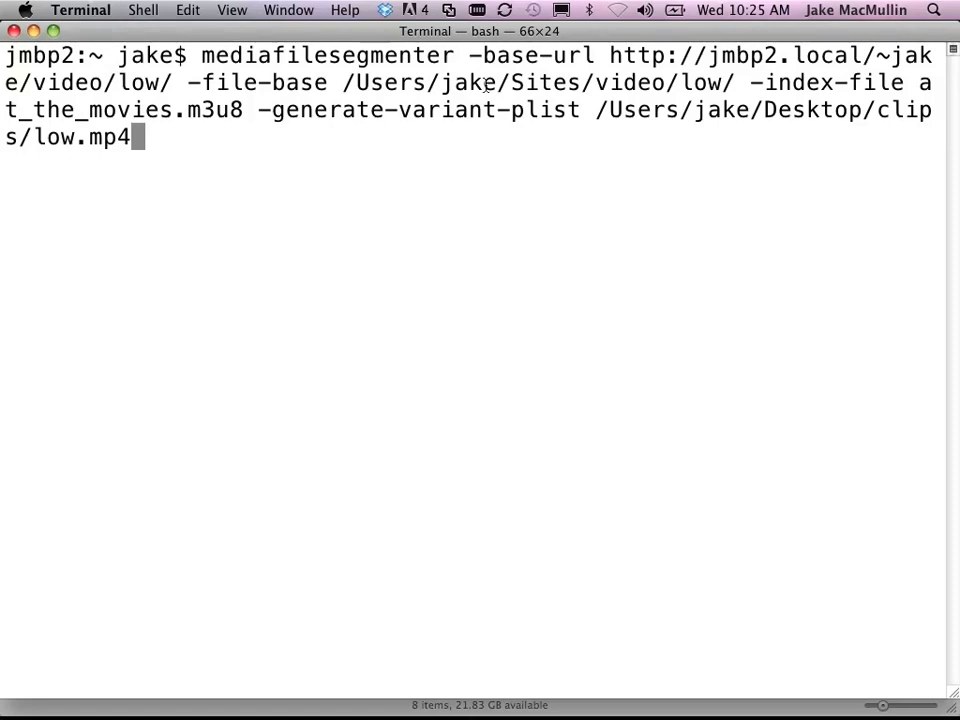
pyautogui.press('Return')
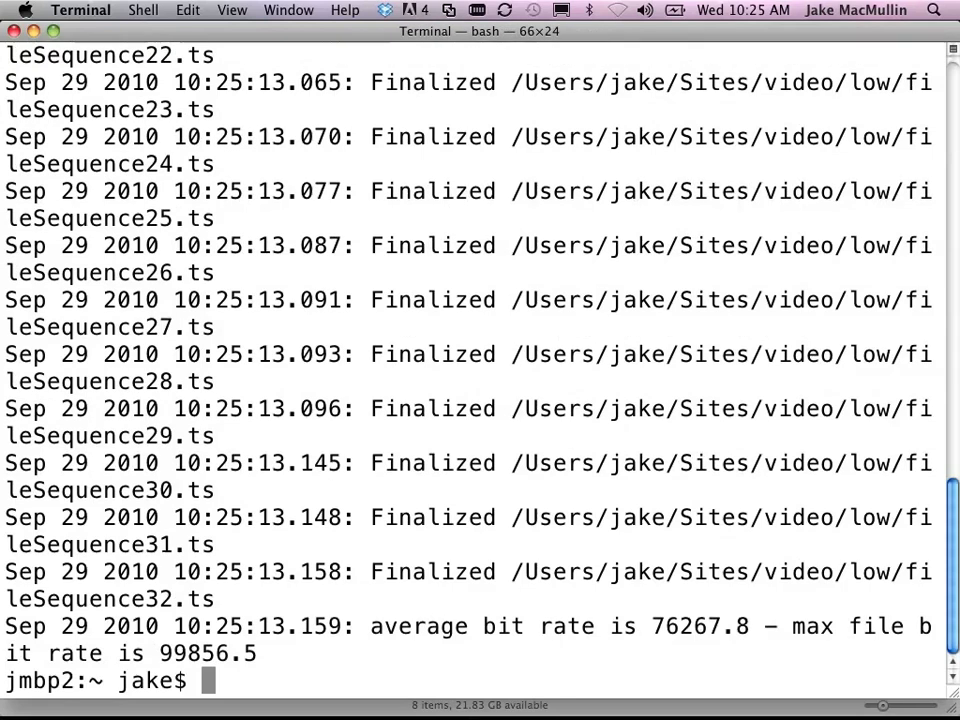
# - In a new Finder window, look through the playlist and segment files in Sites/video/low, and open the neighbouring med folder
pyautogui.press('super+Tab')
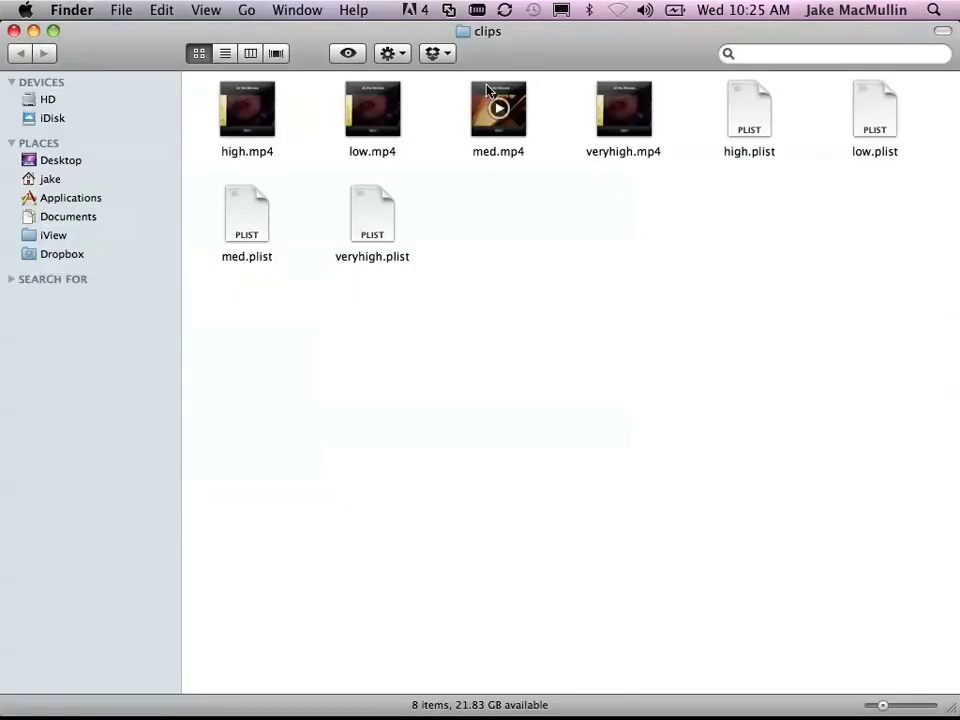
pyautogui.press('super+n')
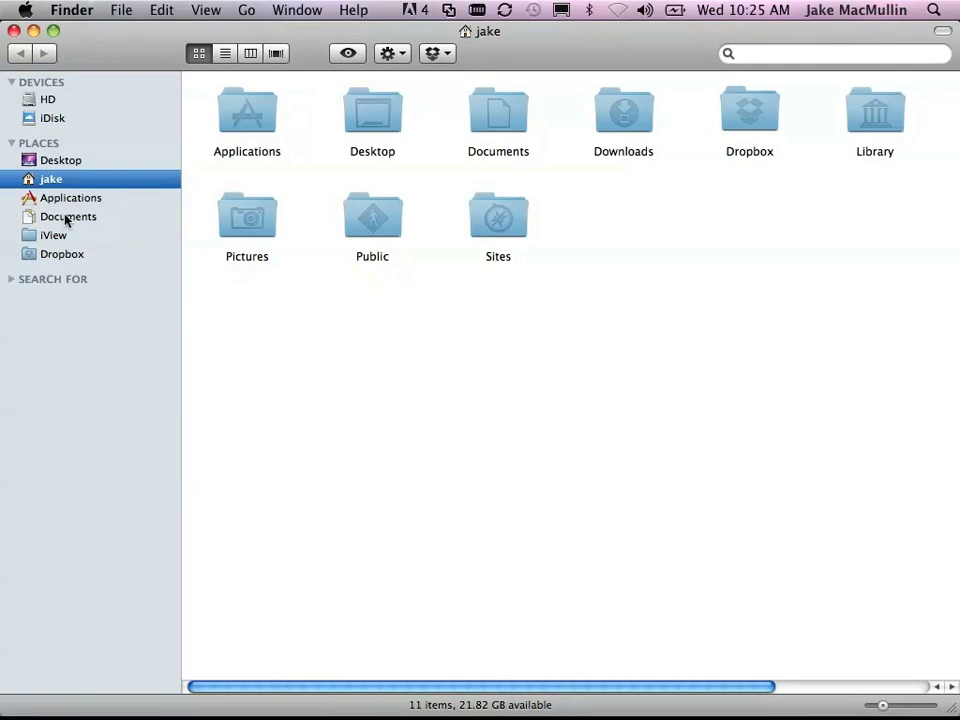
pyautogui.doubleClick(495, 214)
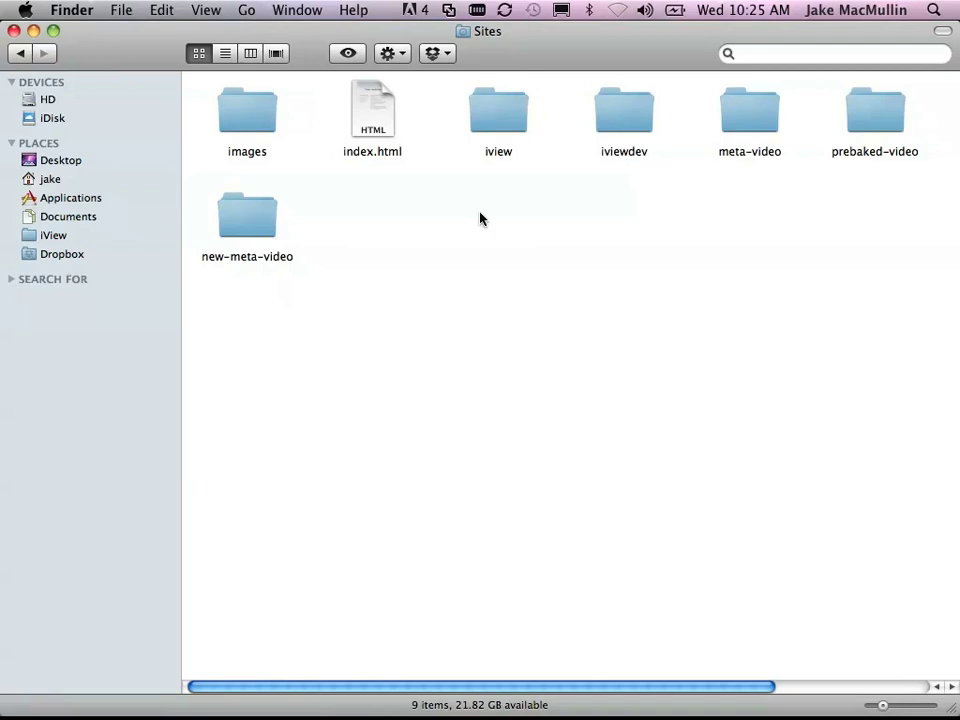
pyautogui.hscroll(3, 480, 218)
pyautogui.click(840, 118)
pyautogui.doubleClick(840, 118)
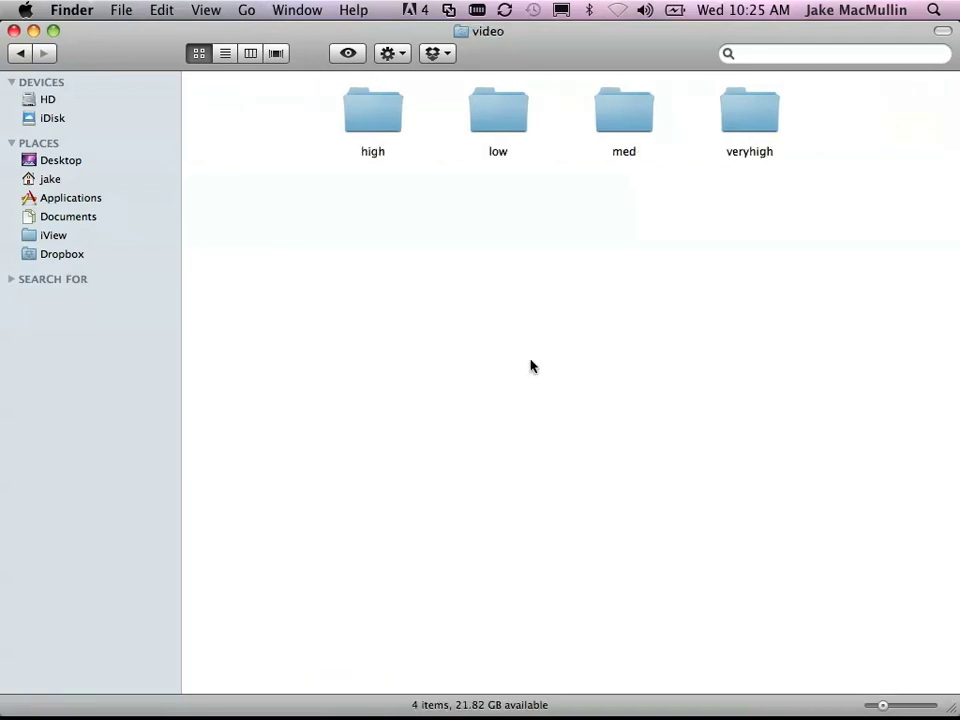
pyautogui.doubleClick(513, 127)
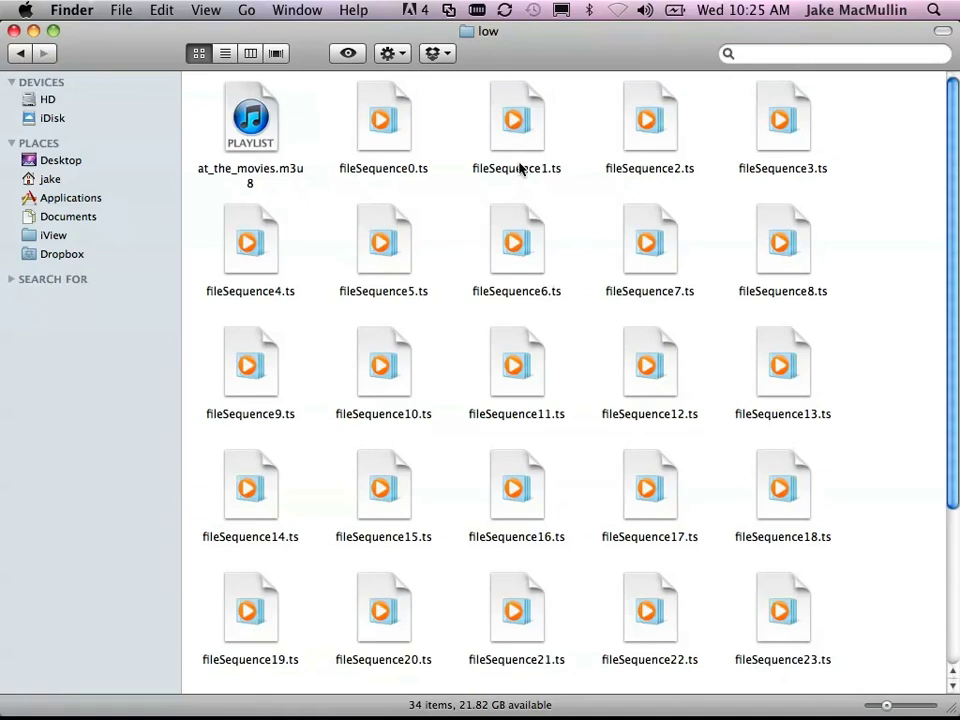
pyautogui.scroll(-5, 553, 274)
pyautogui.scroll(7, 550, 278)
pyautogui.scroll(-7, 437, 180)
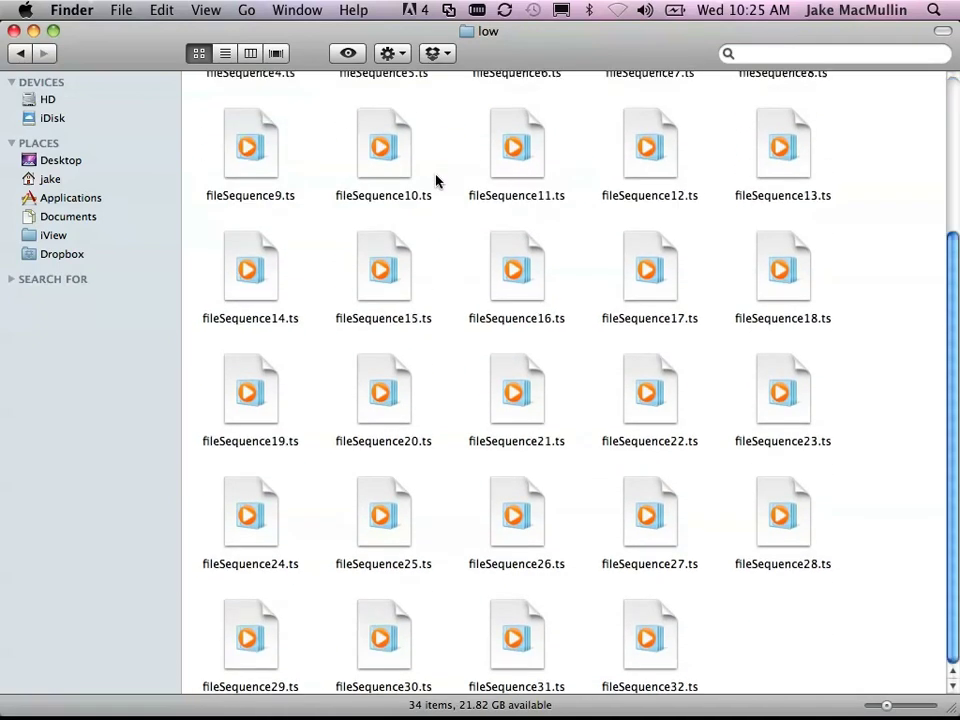
pyautogui.scroll(7, 437, 180)
pyautogui.click(20, 52)
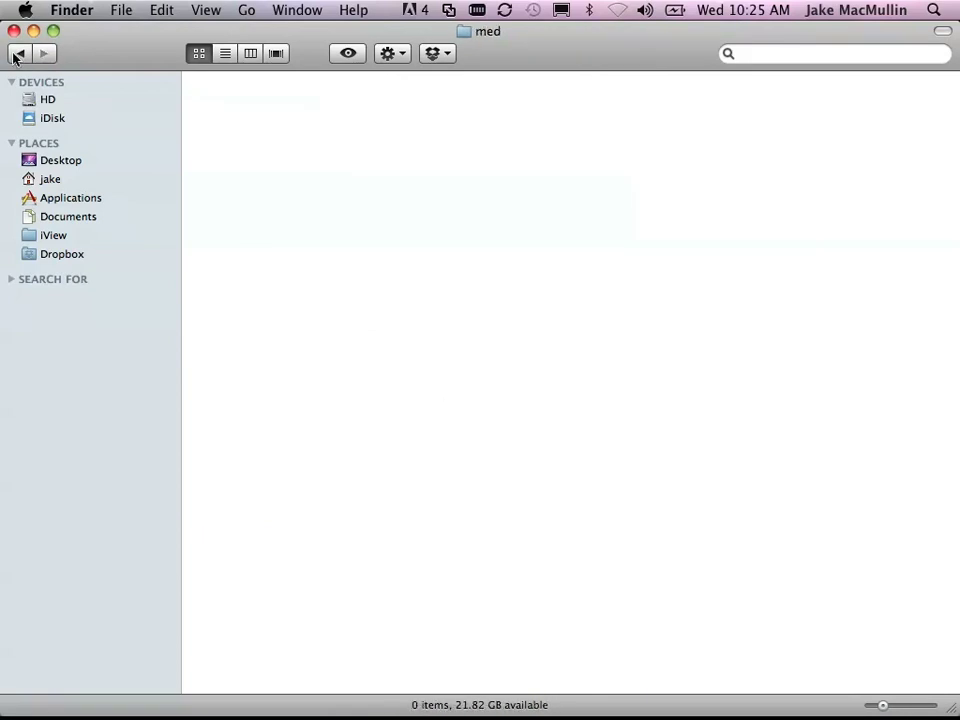
# - Switch to TextMate and copy the mediafilesegmenter command for med.mp4 from line 2 of commands.txt
pyautogui.press('super+Tab')
pyautogui.press('super+Tab')
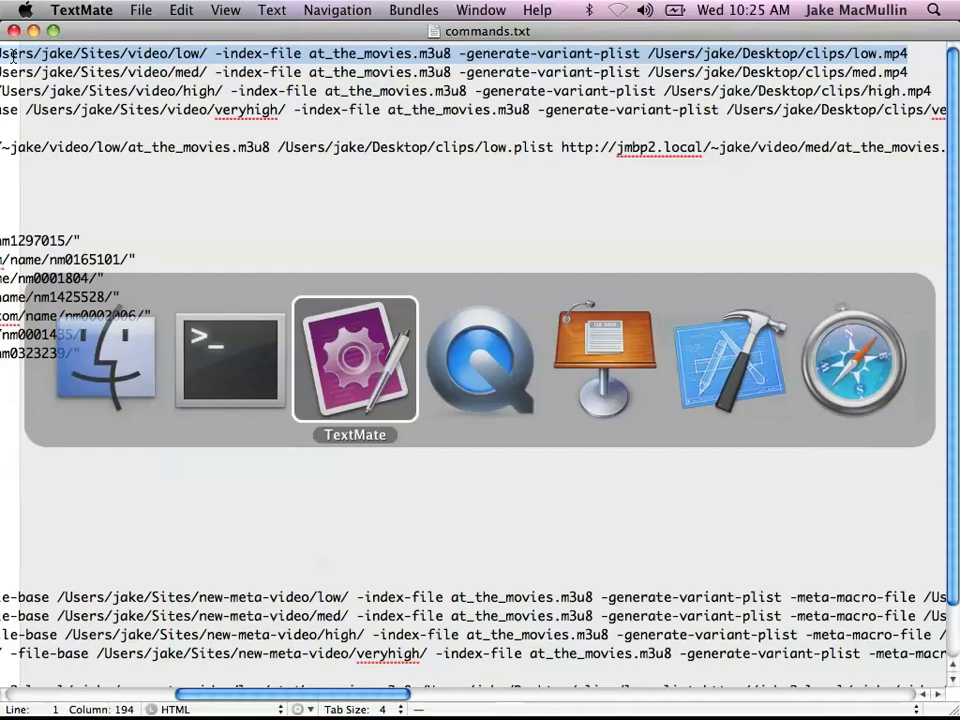
pyautogui.press('Down')
pyautogui.press('super+Left')
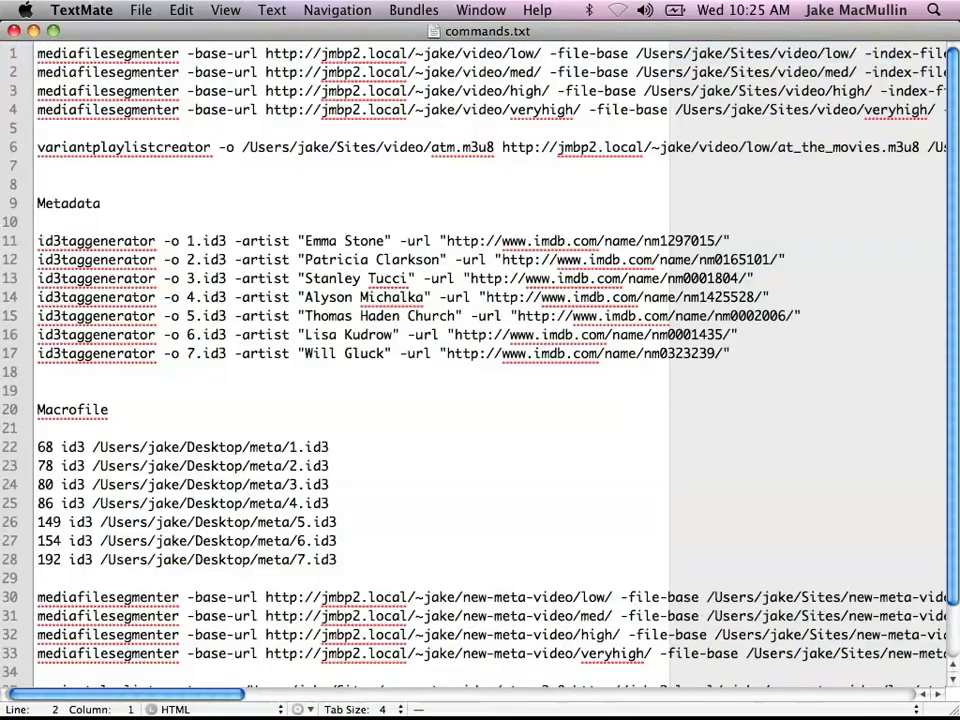
pyautogui.press('super+Right')
# - Run the copied med.mp4 segmenting command in Terminal and check the med folder in Finder for its output
pyautogui.press('super+Tab')
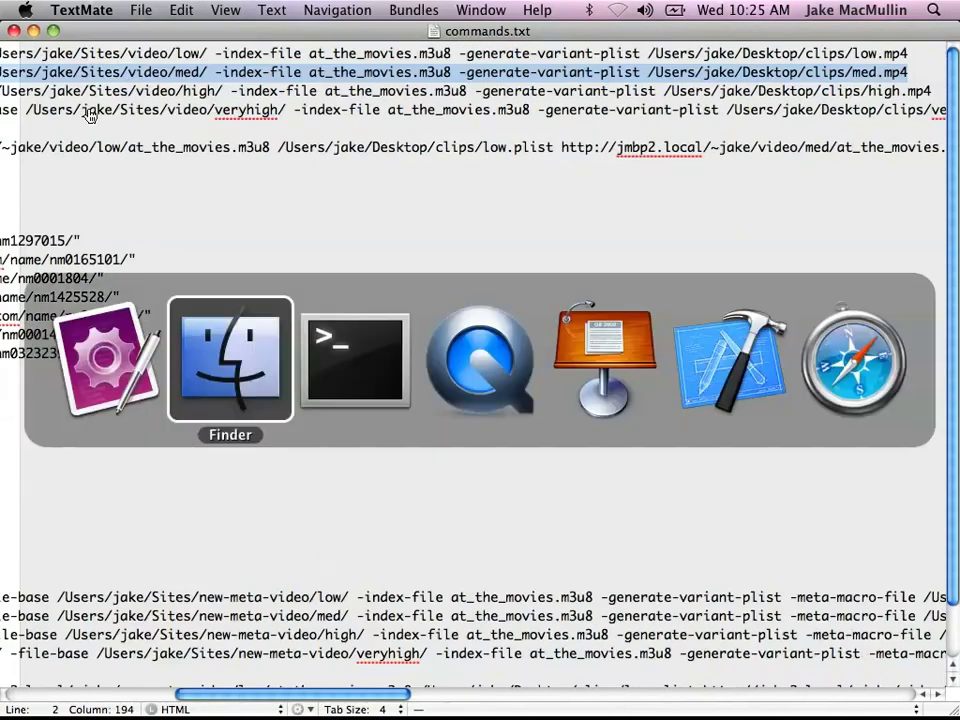
pyautogui.press('super+Tab')
pyautogui.press('super+v')
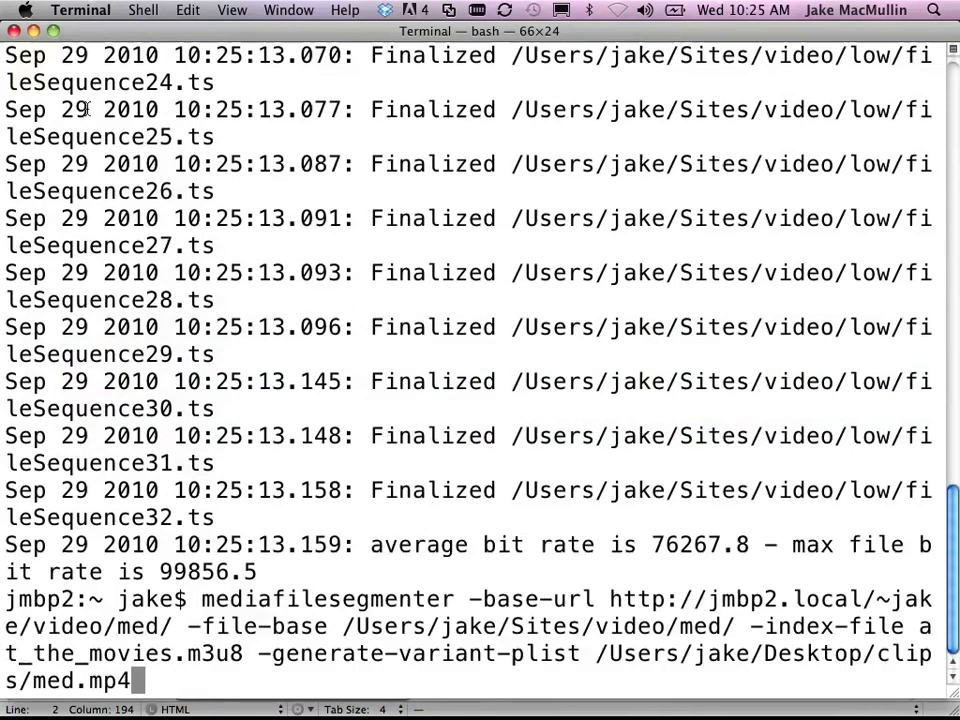
pyautogui.press('Return')
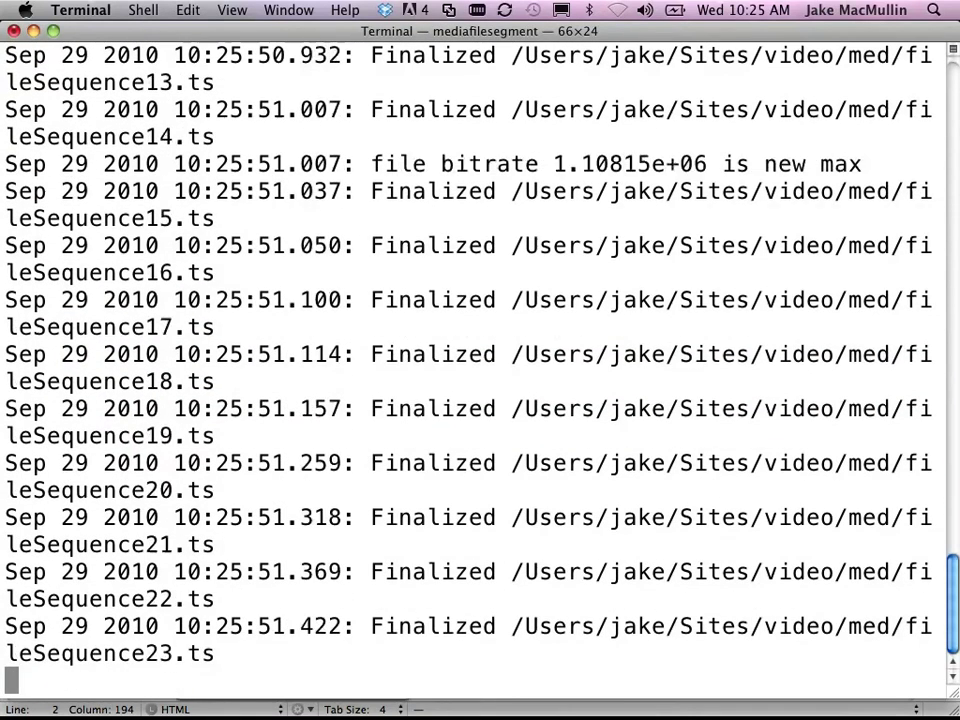
pyautogui.press('super+Tab')
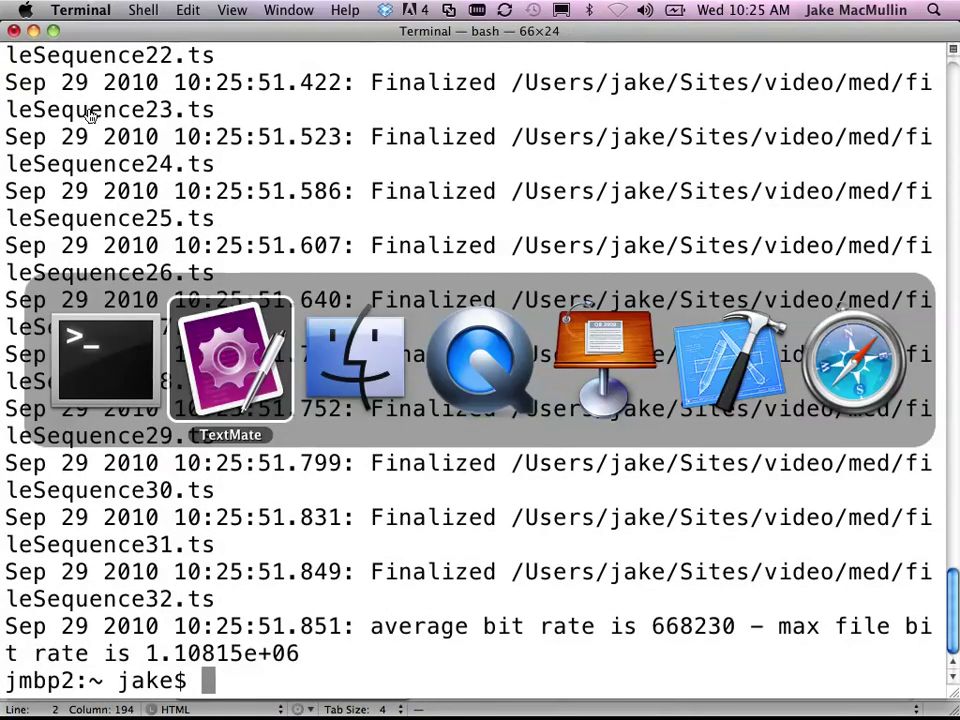
pyautogui.press('super+Tab')
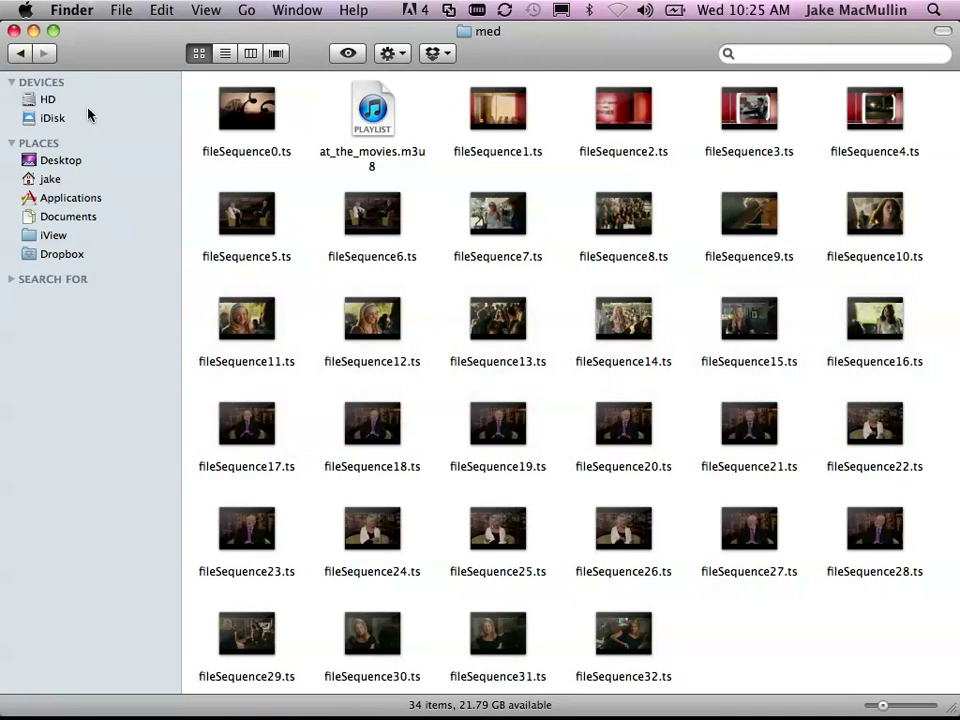
# - Return to TextMate and copy the mediafilesegmenter command for high.mp4 from line 3 of commands.txt
pyautogui.press('super+Tab')
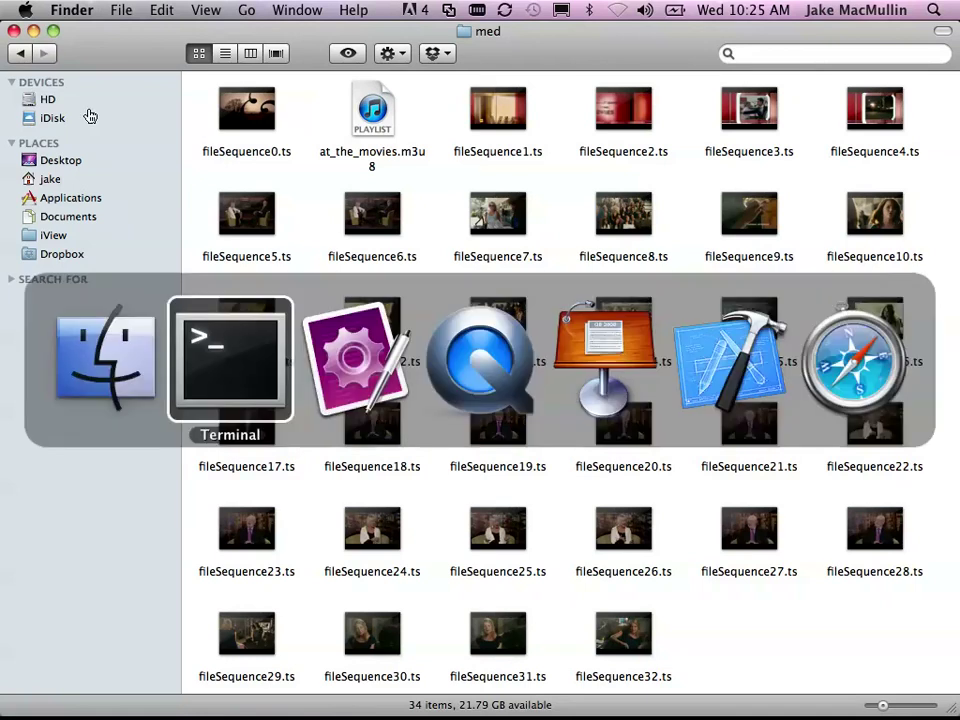
pyautogui.press('super+Tab')
pyautogui.press('super+shift+Right')
pyautogui.press('super+c')
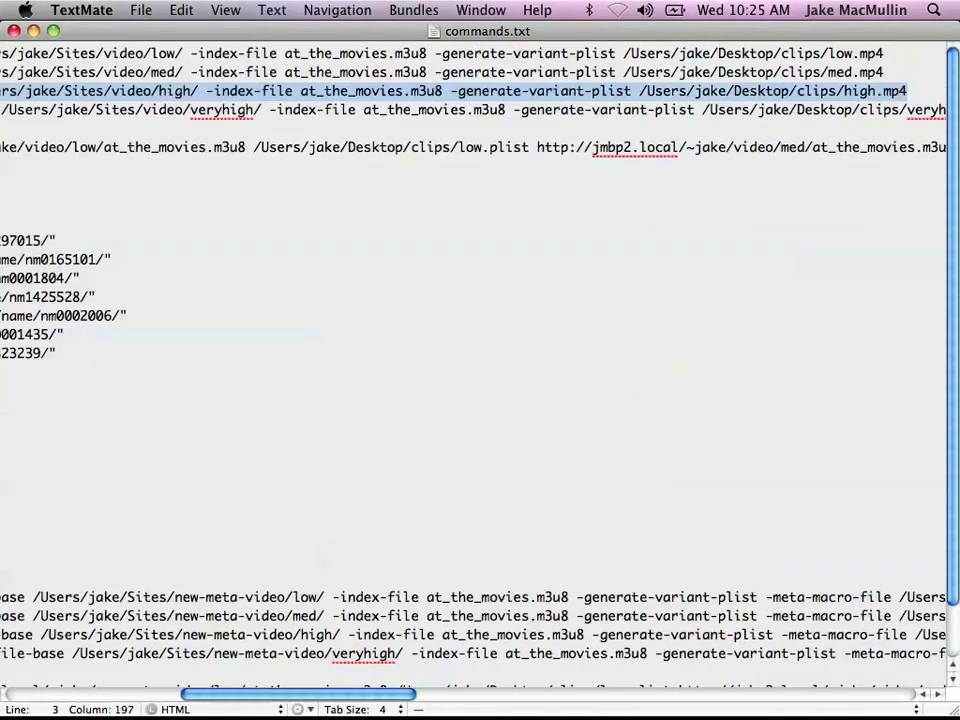
# - Run the copied command in Terminal to segment high.mp4 into Sites/video/high
pyautogui.press('super+Tab')
pyautogui.press('super+Tab')
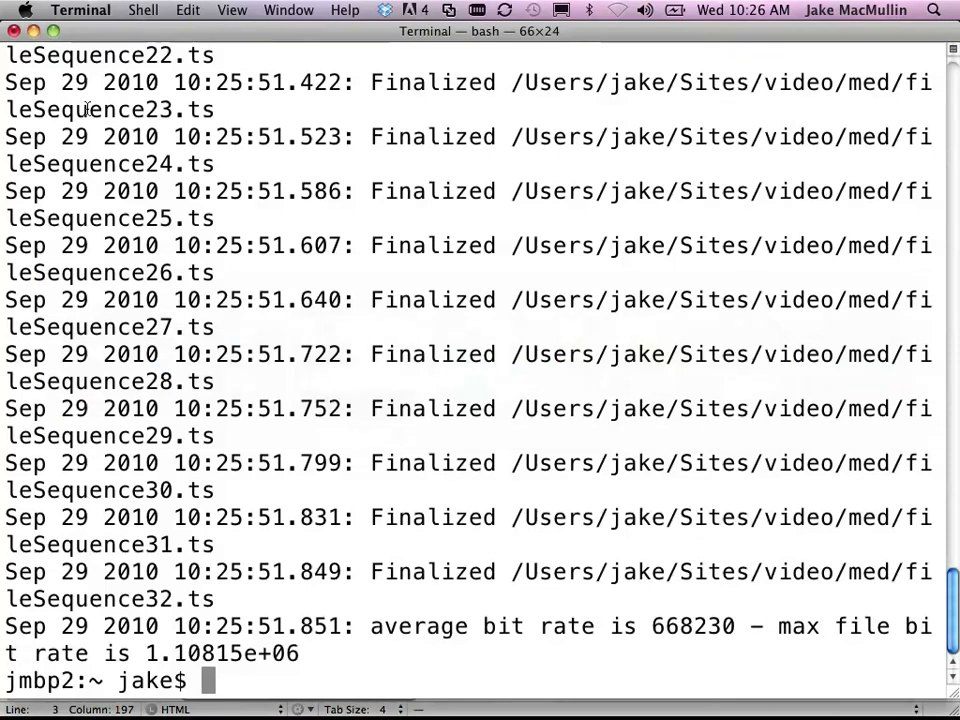
pyautogui.press('super+v')
pyautogui.press('Return')
# - Switch to TextMate and copy the mediafilesegmenter command for veryhigh.mp4 from line 4 of commands.txt
pyautogui.press('super+Tab')
pyautogui.press('super+Tab')
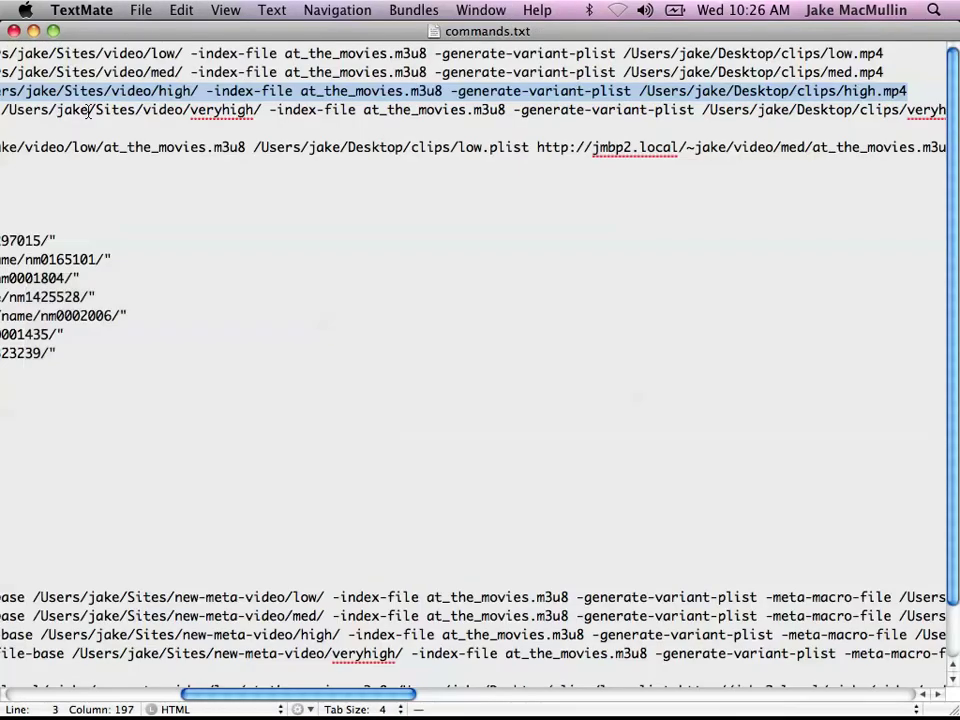
pyautogui.press('Down')
pyautogui.press('super+Left')
pyautogui.press('super+shift+Right')
# - Run the copied mediafilesegmenter command in Terminal to segment veryhigh.mp4 into Sites/video/veryhigh
pyautogui.press('super+Tab')
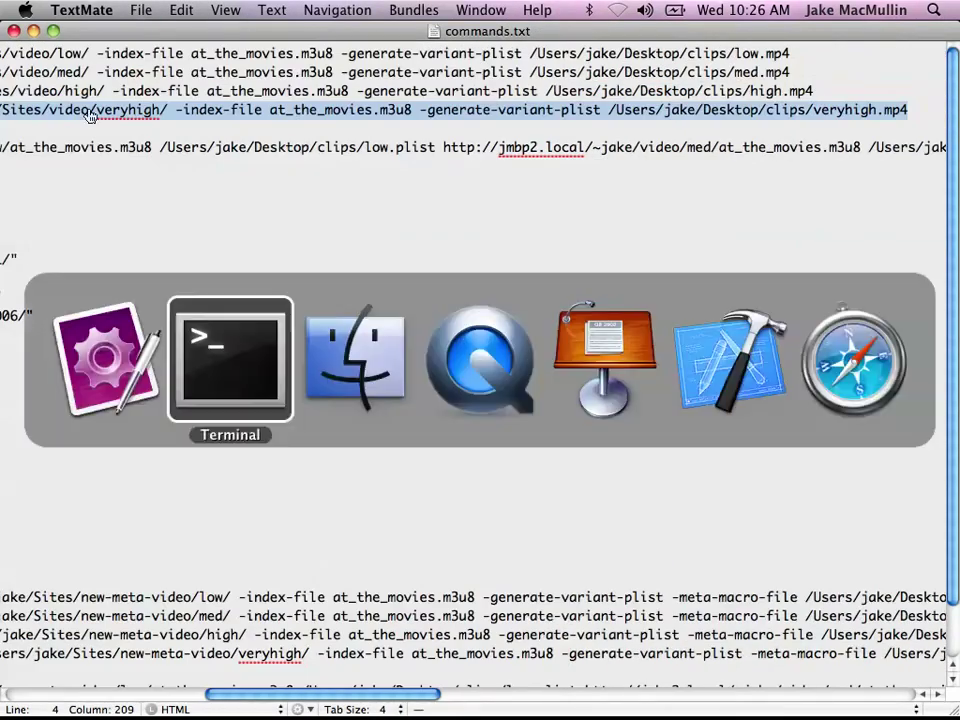
pyautogui.write('mediafilesegmenter -base-url http://jmbp2.local/~jake/video/veryhigh/ -file-base /Users/jake/Sites/video/veryhigh/ -index-file at_the_movies.m3u8 -generate-variant-plist /Users/jake/Desktop/clips/veryhigh.mp4')
pyautogui.press('Return')
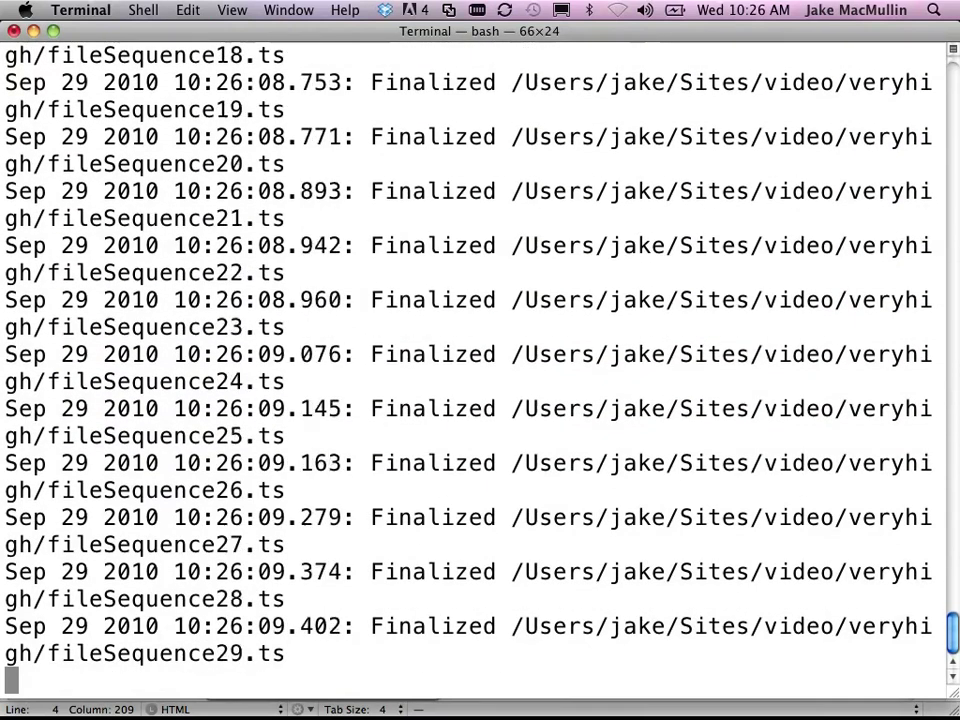
# - Switch to Finder, examine the segmented output in the high and veryhigh folders, and return to the video folder
pyautogui.press('super+Tab')
pyautogui.press('super+Tab')
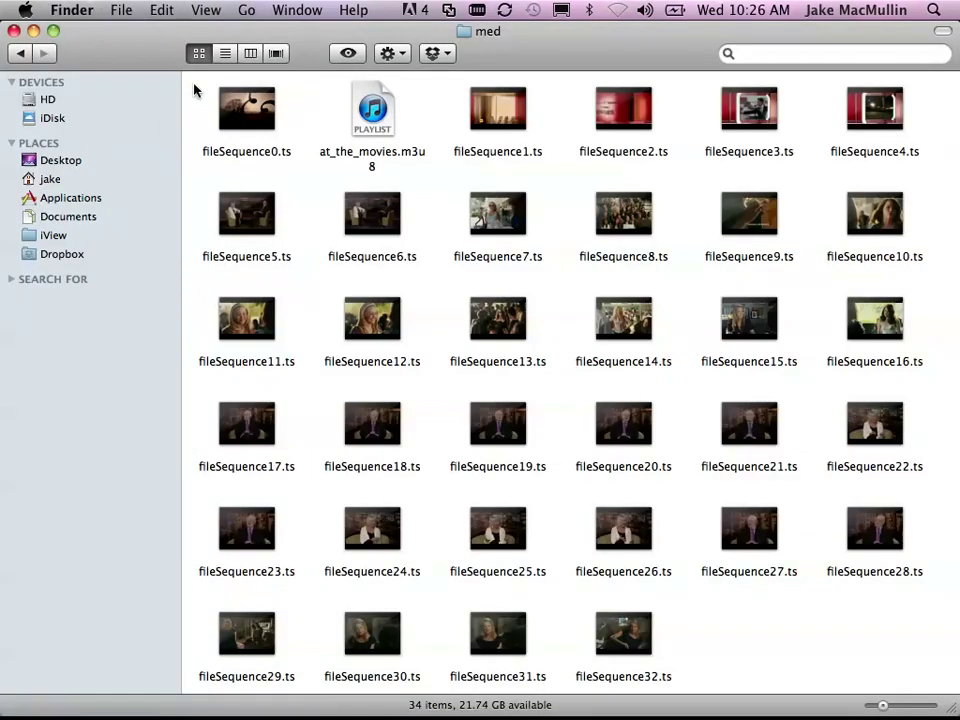
pyautogui.click(20, 52)
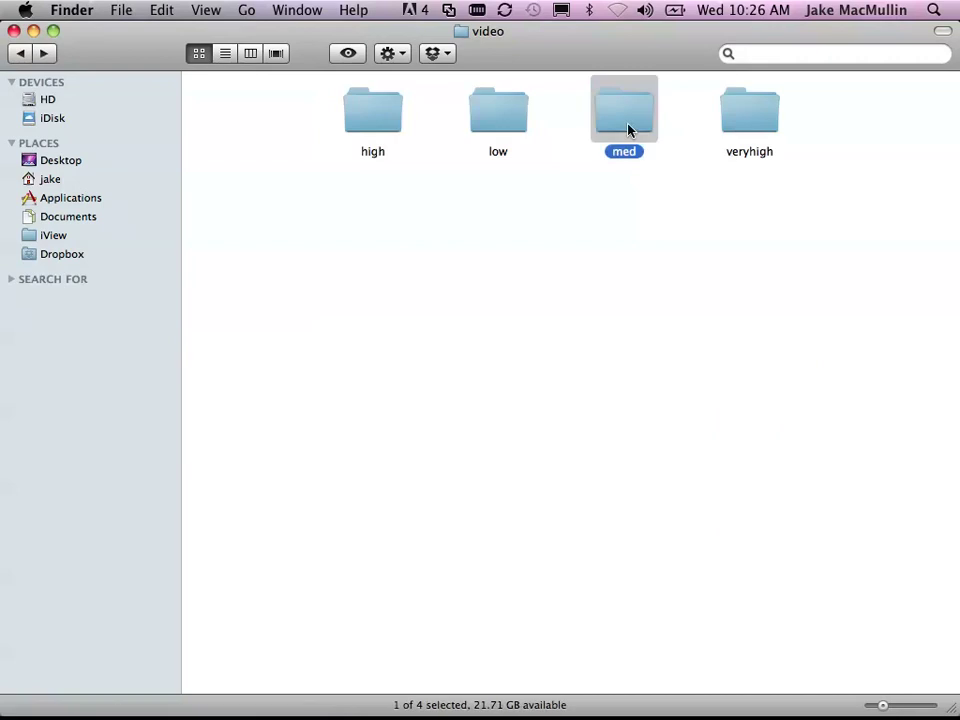
pyautogui.doubleClick(628, 120)
pyautogui.click(18, 52)
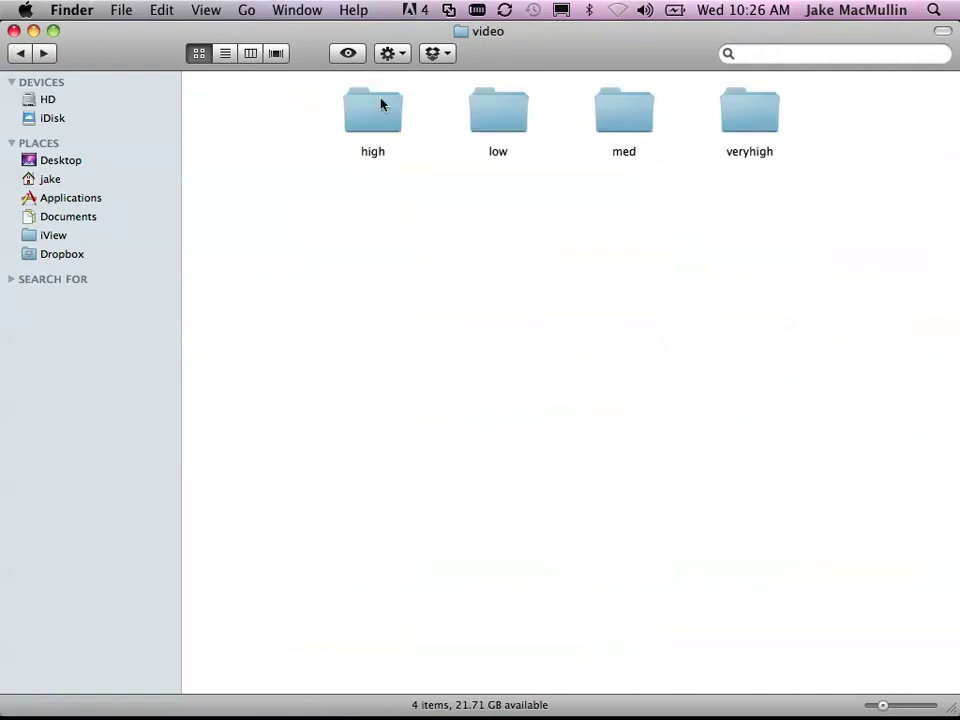
pyautogui.doubleClick(372, 104)
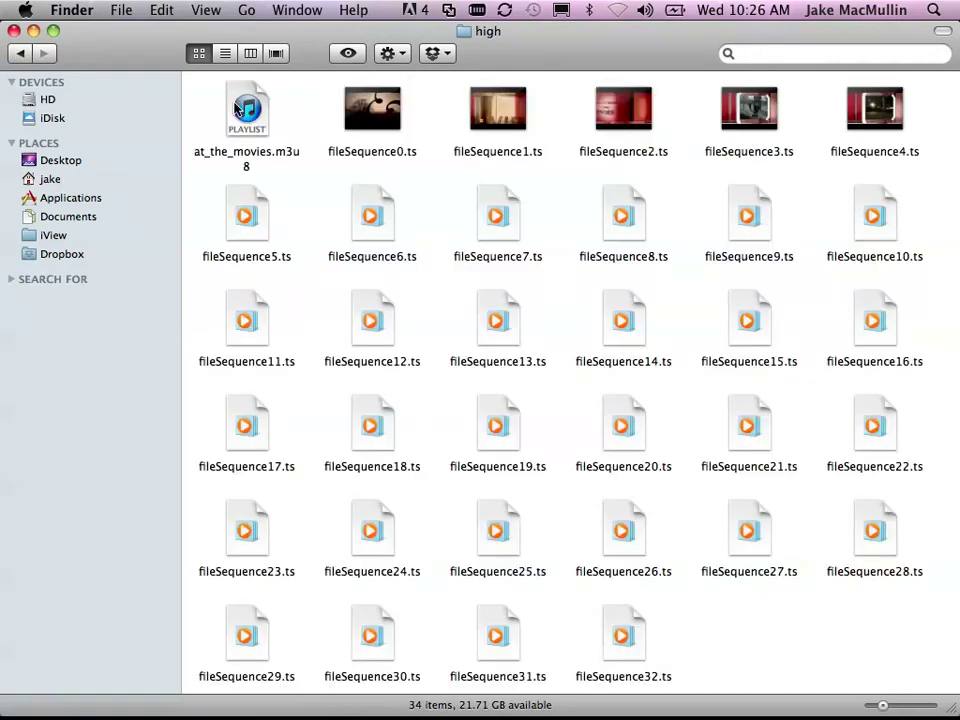
pyautogui.click(20, 52)
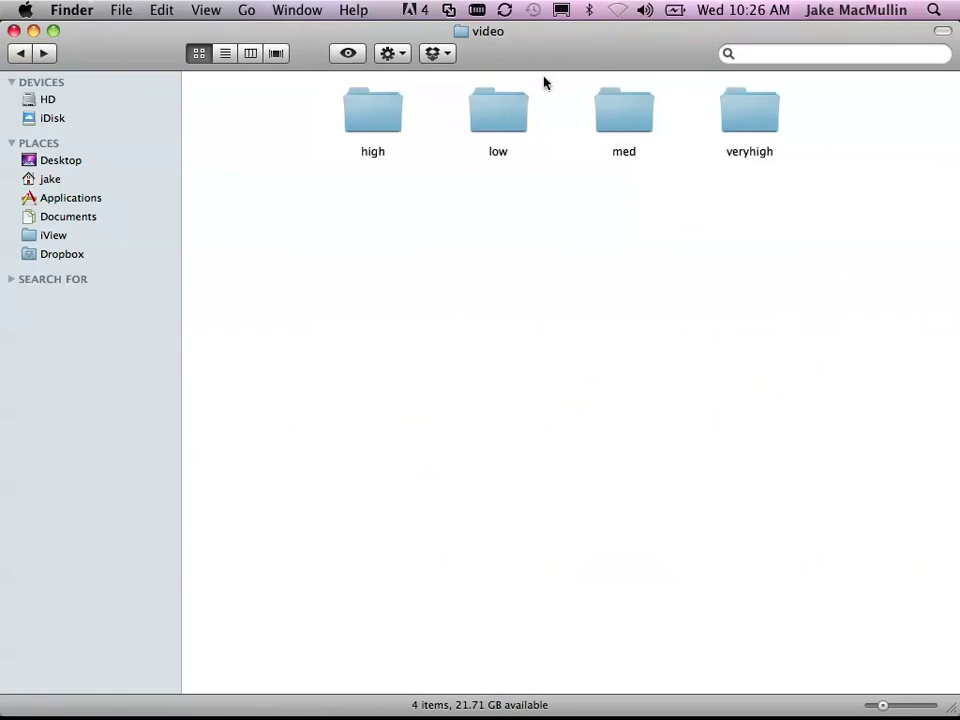
pyautogui.doubleClick(750, 128)
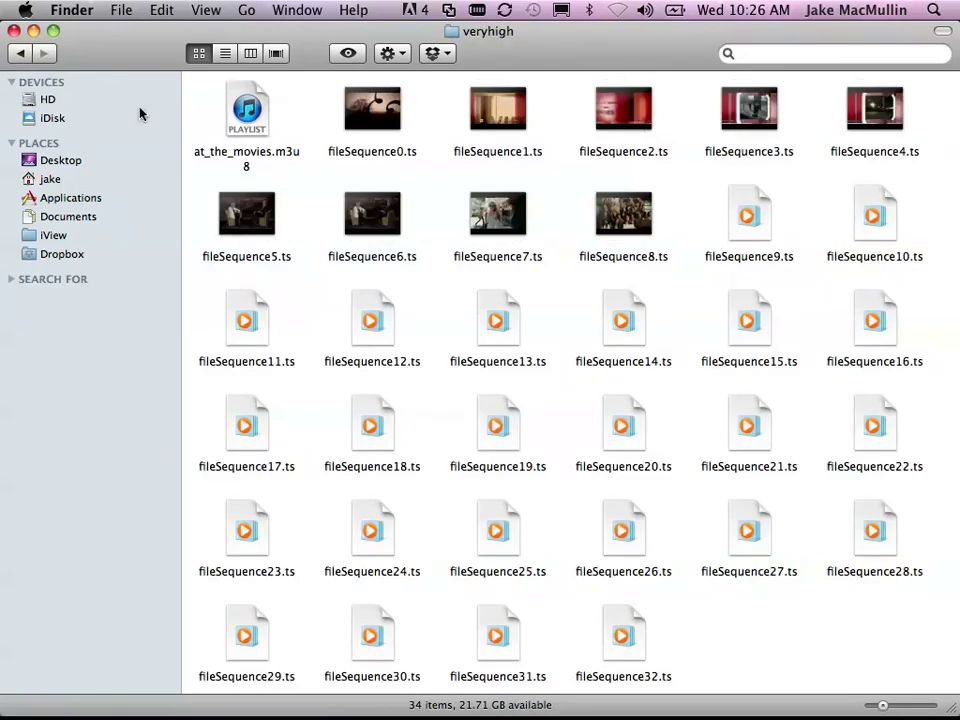
pyautogui.click(20, 52)
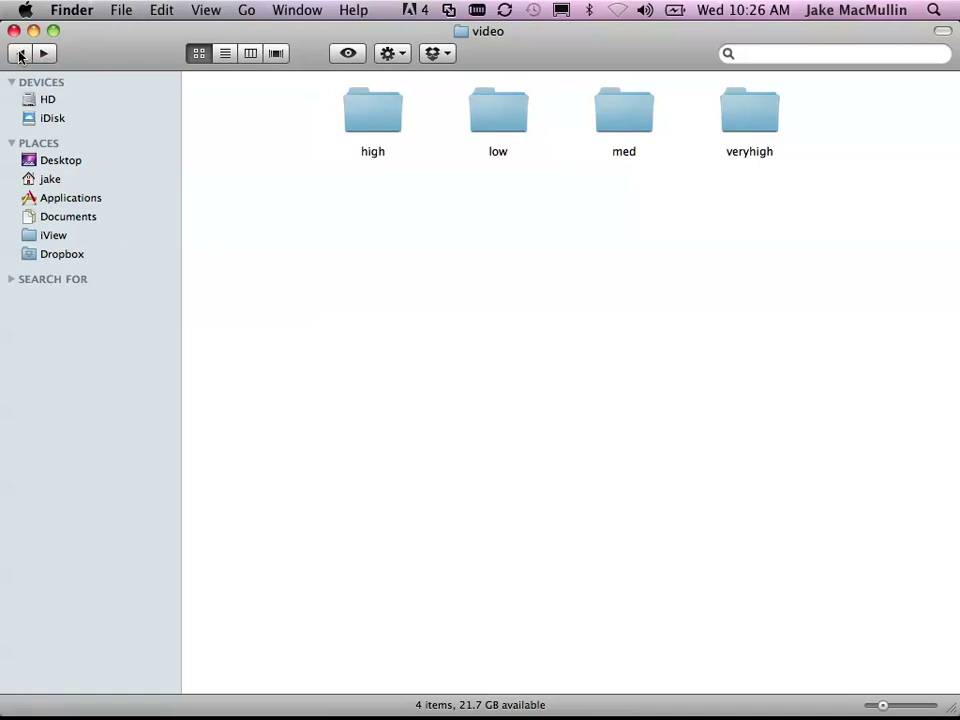
pyautogui.press('super+Tab')
pyautogui.press('super+Tab')
pyautogui.press('super+Tab')
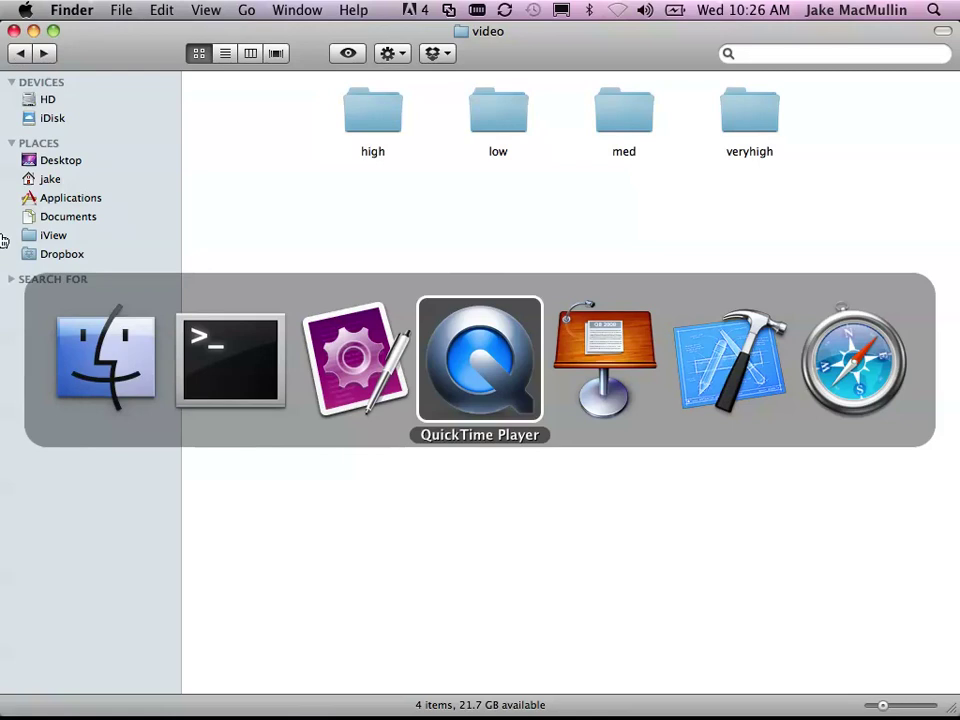
pyautogui.click(137, 336)
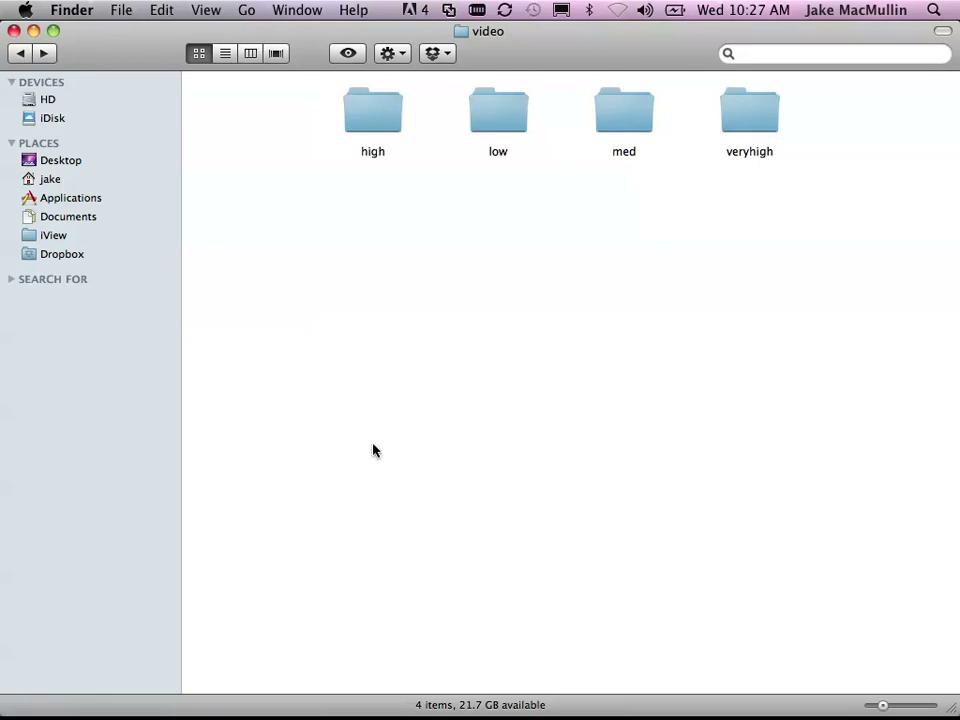
# - Review the beginning of the command lines in commands.txt in TextMate, and open the med folder in Finder
pyautogui.press('super+Tab')
pyautogui.press('super+Tab')
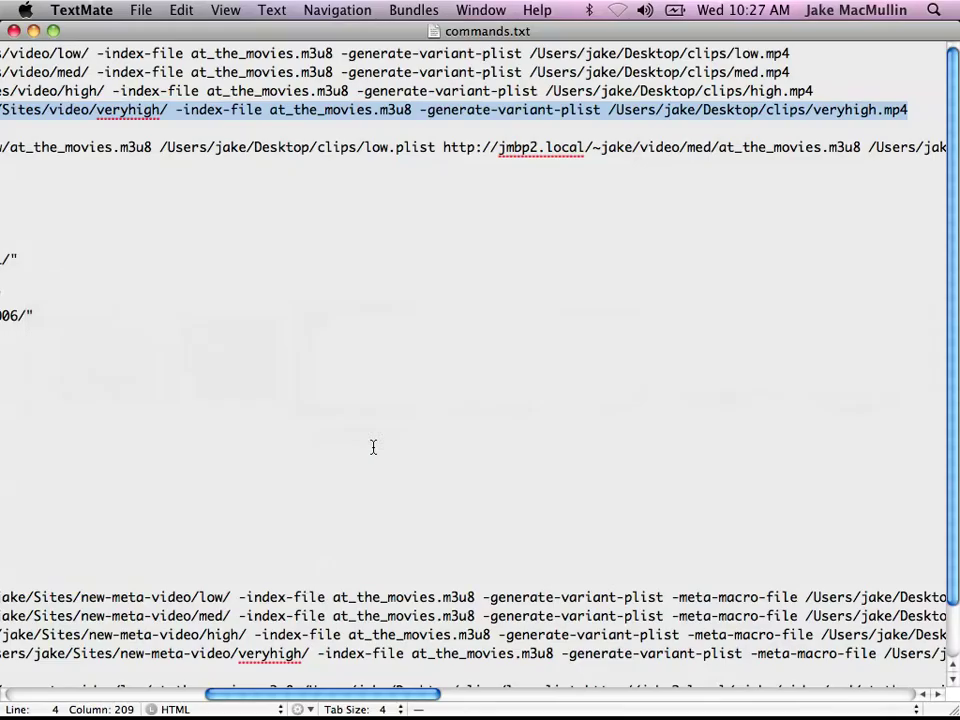
pyautogui.hscroll(-10, 373, 447)
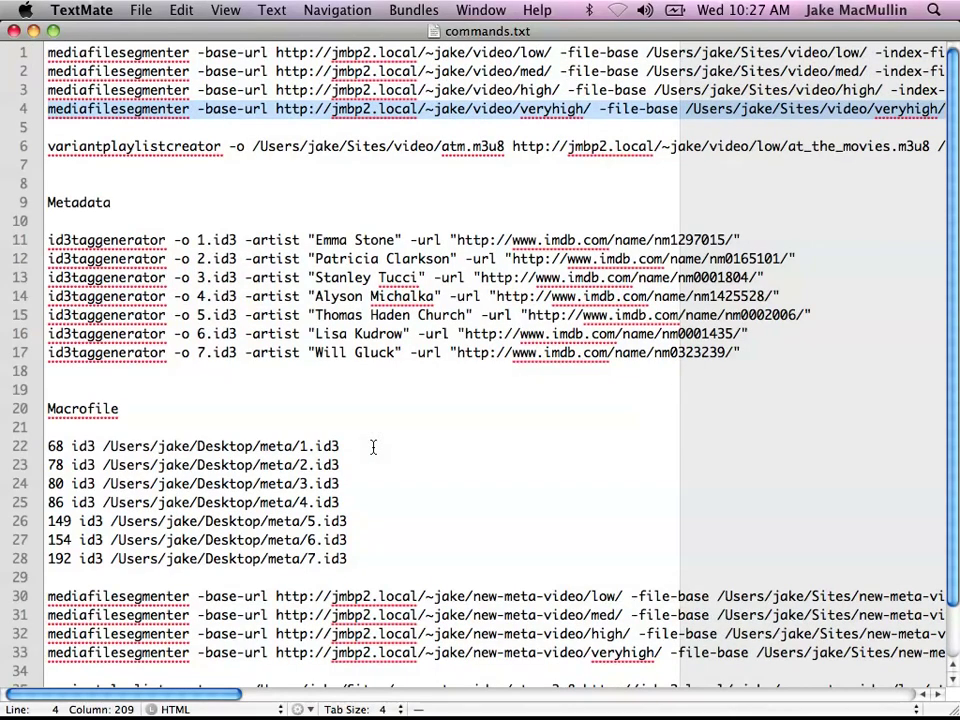
pyautogui.press('super+Tab')
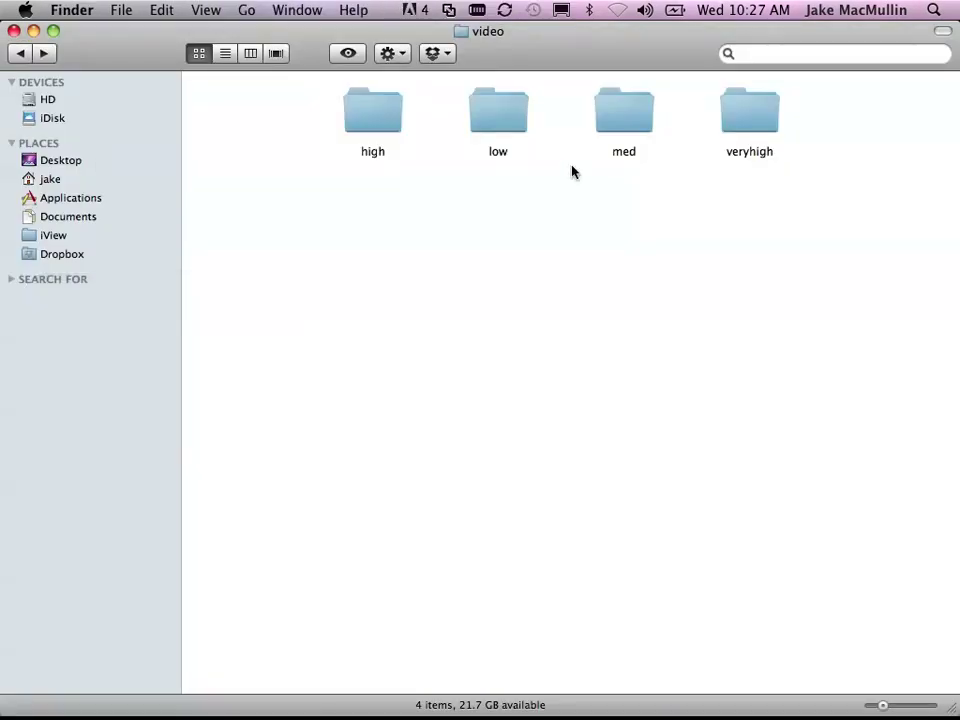
pyautogui.doubleClick(630, 118)
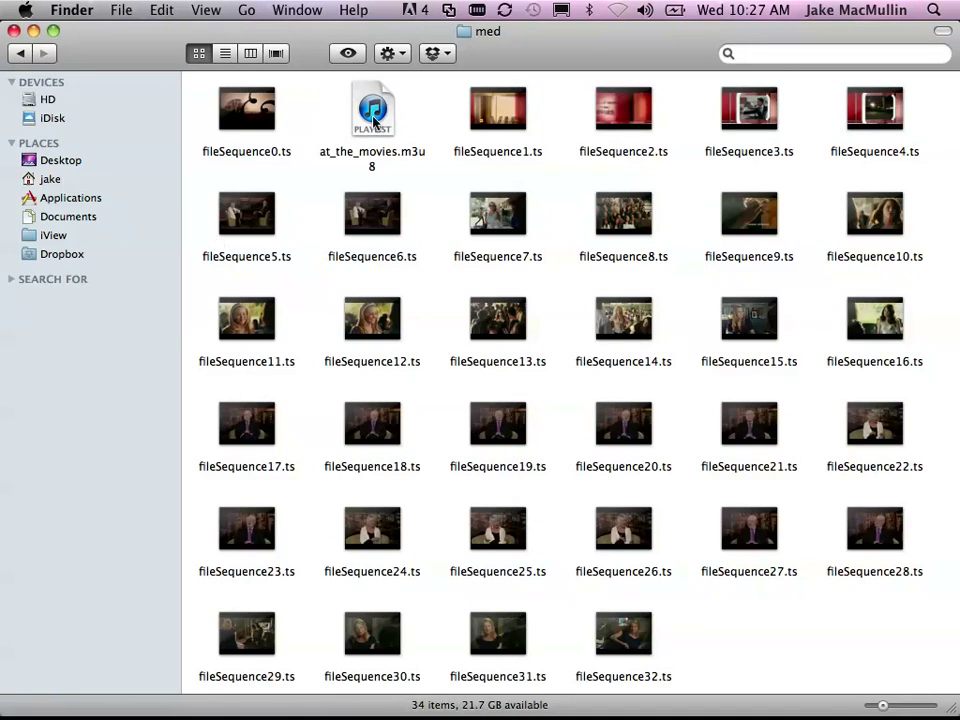
# - Launch iPhone Simulator through a Spotlight search for "iphone si"
pyautogui.press('super+Tab')
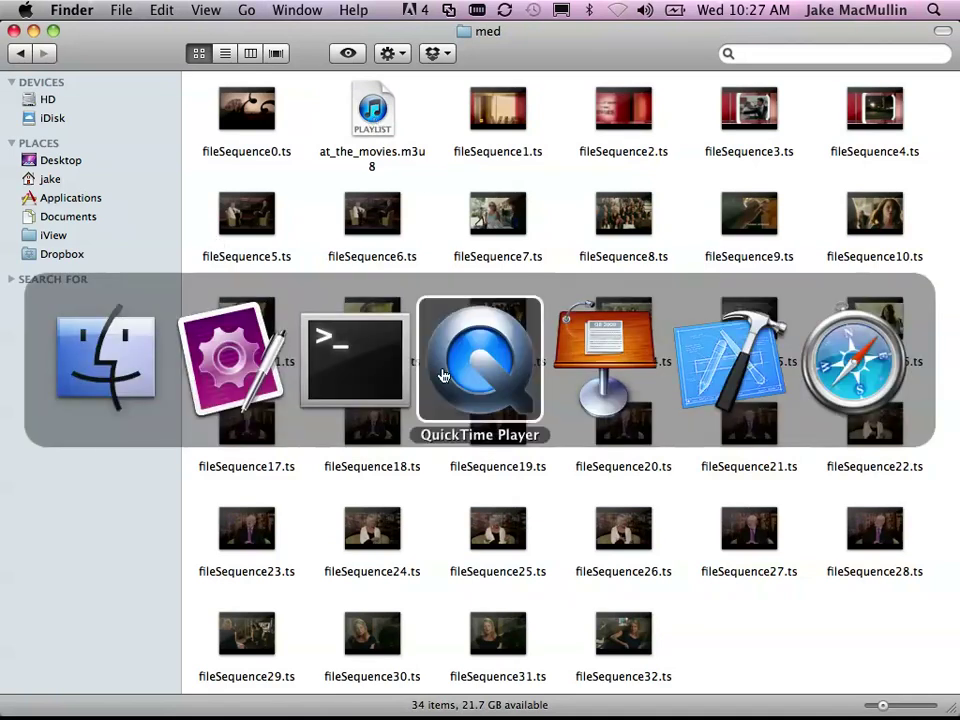
pyautogui.click(695, 375)
pyautogui.press('super+space')
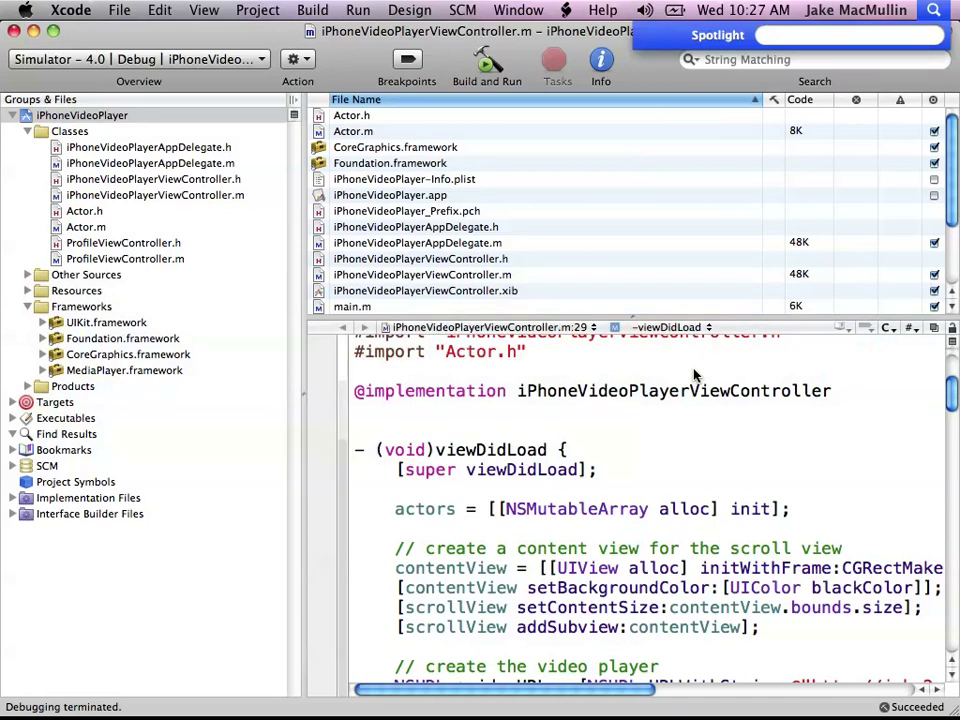
pyautogui.write('iphone s')
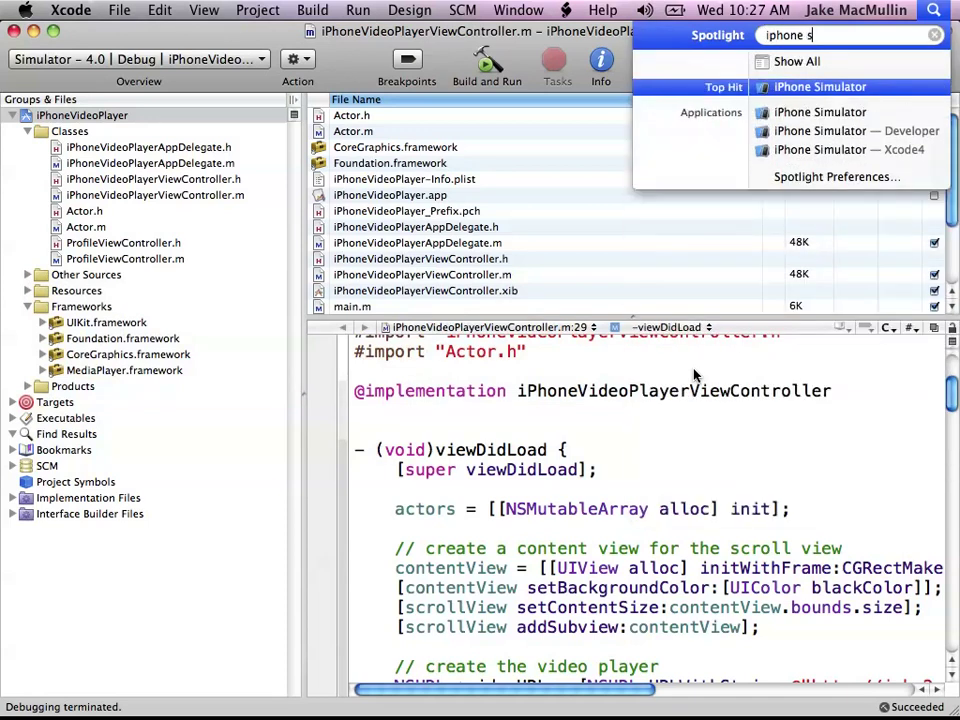
pyautogui.write('i')
pyautogui.press('Return')
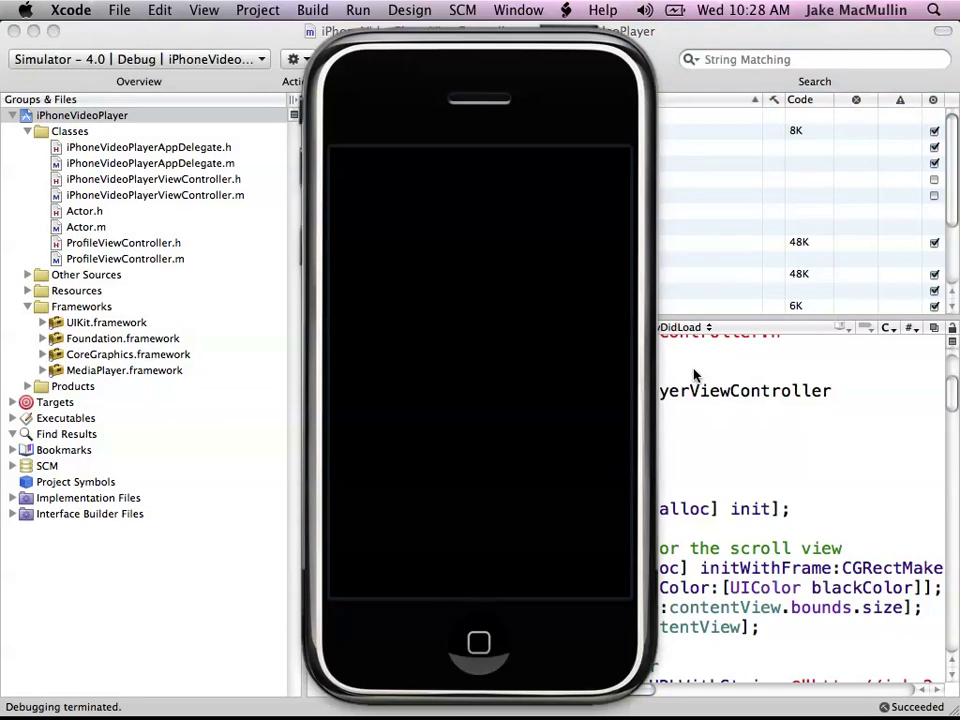
# - Try to play the med folder's at_the_movies.m3u8 from Finder in iPhone Simulator, and dismiss the alert
pyautogui.press('super+Tab')
pyautogui.press('super+Tab')
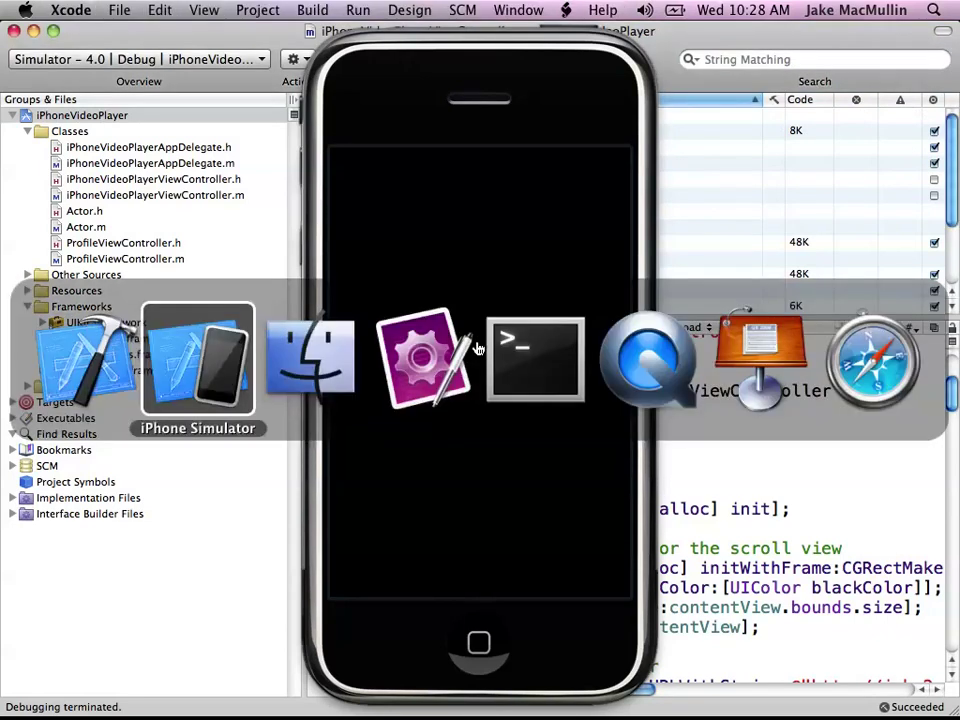
pyautogui.press('super+Tab')
pyautogui.press('super+Tab')
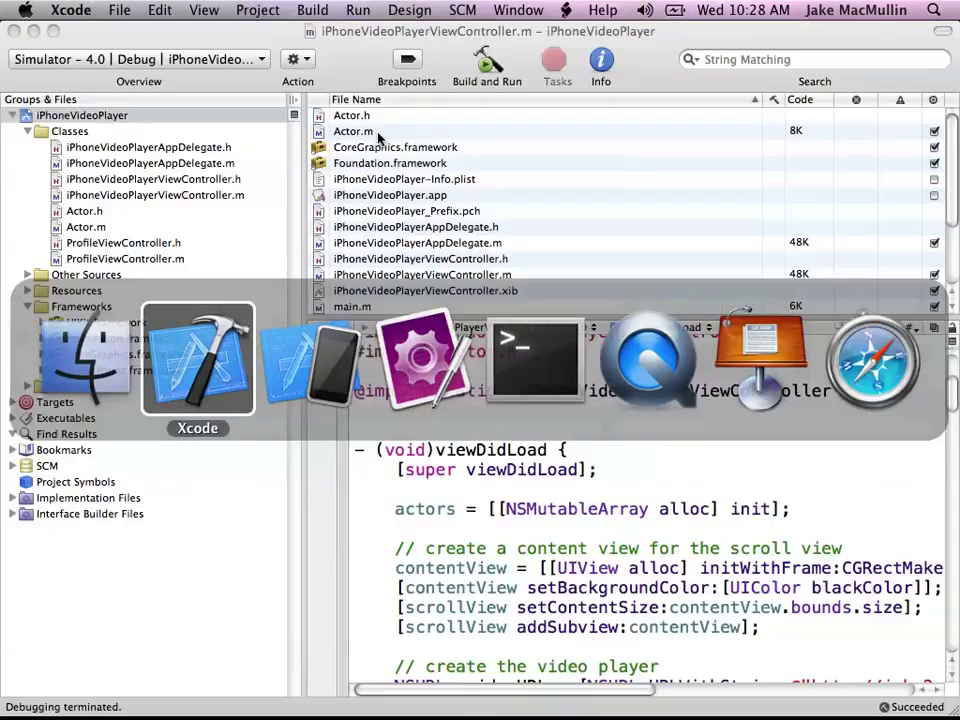
pyautogui.press('super+Tab')
pyautogui.moveTo(369, 116); pyautogui.dragTo(491, 368)
pyautogui.press('super+Tab')
pyautogui.press('super+Tab')
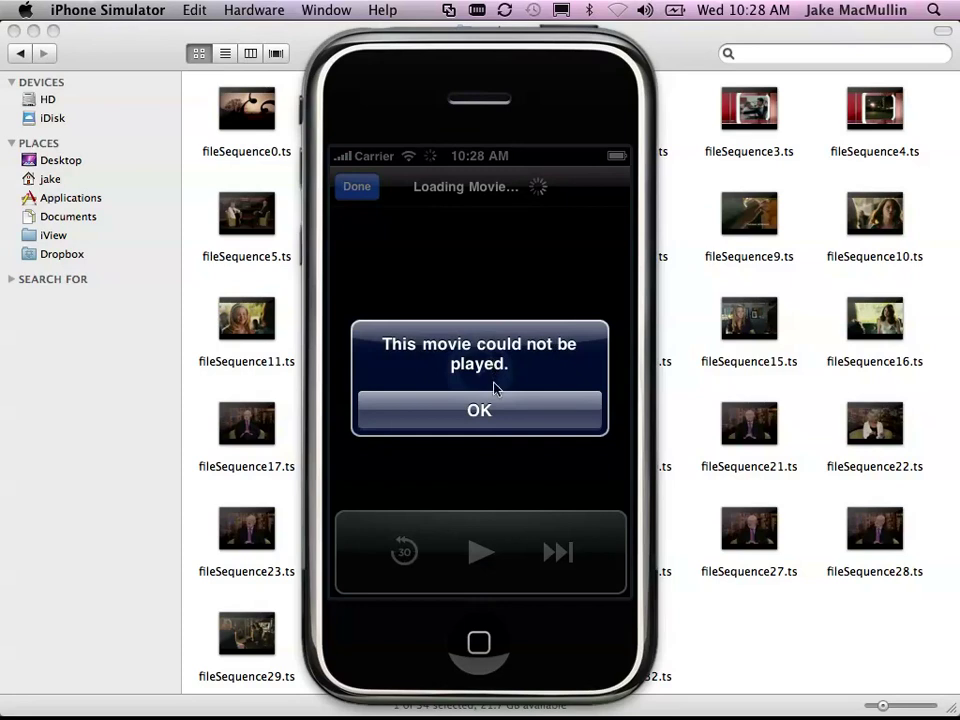
pyautogui.click(495, 408)
# - Try to play at_the_movies.m3u8 from the low folder in iPhone Simulator, and return to its home screen
pyautogui.press('super+Tab')
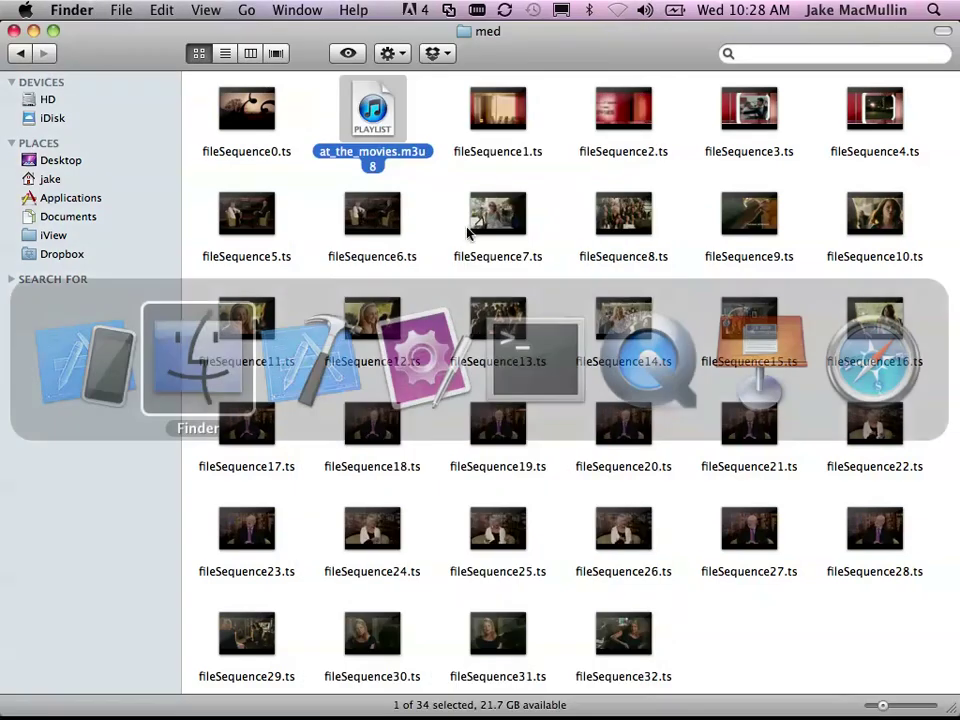
pyautogui.click(21, 52)
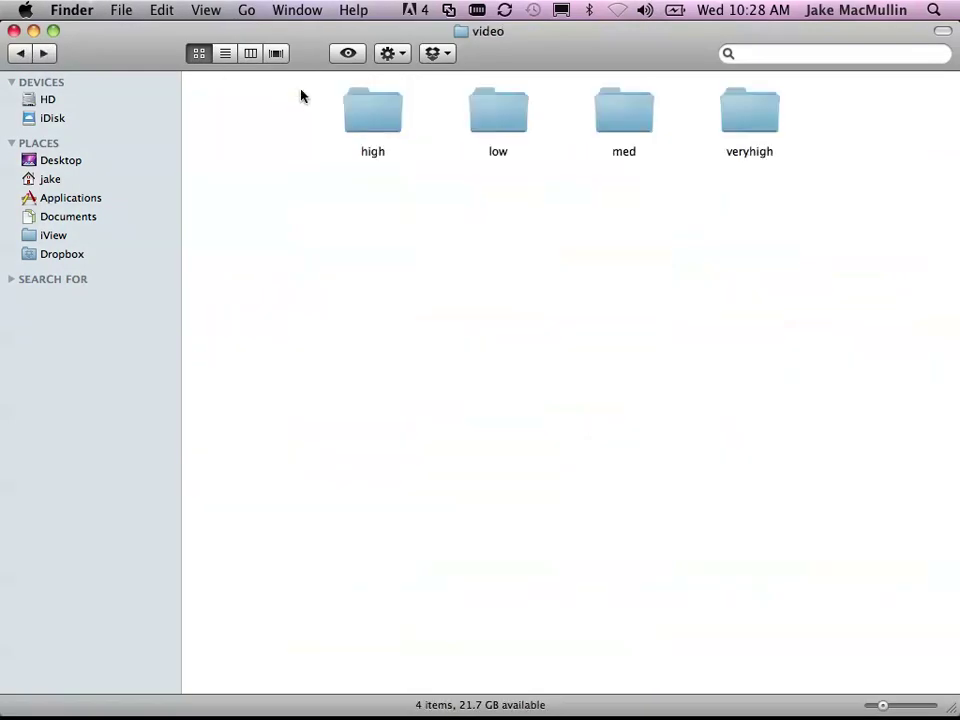
pyautogui.doubleClick(495, 118)
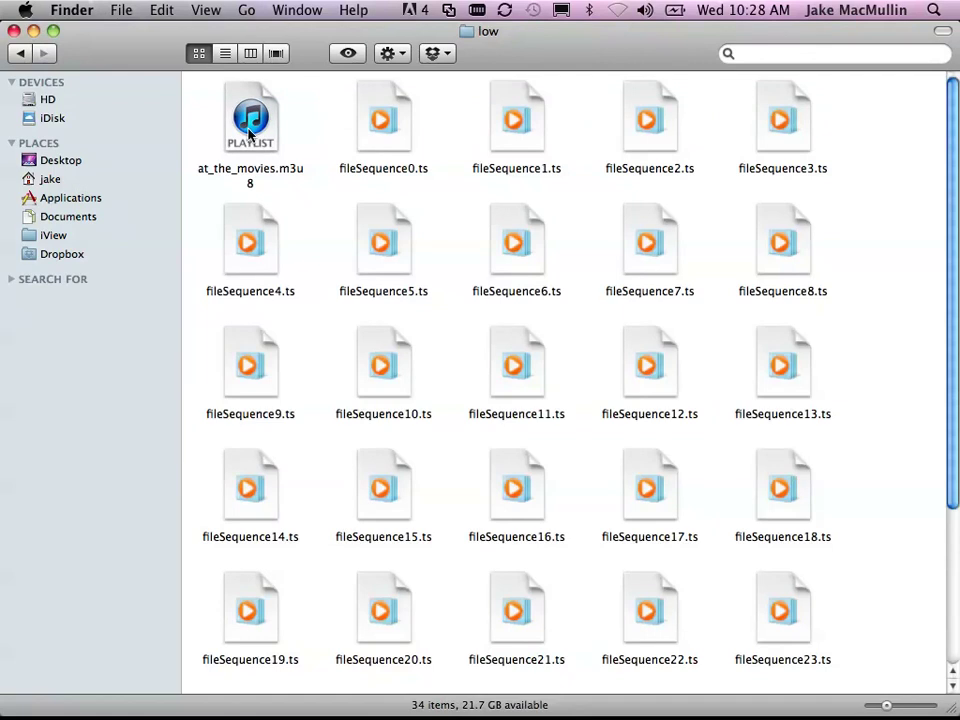
pyautogui.moveTo(248, 133); pyautogui.dragTo(474, 367)
pyautogui.press('super+Tab')
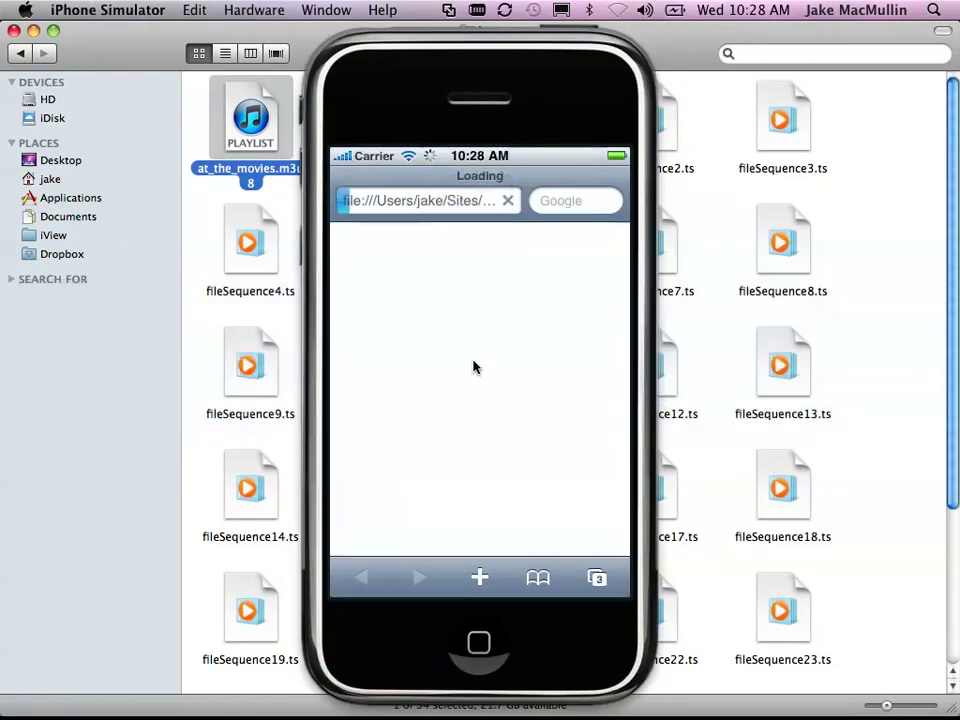
pyautogui.click(475, 408)
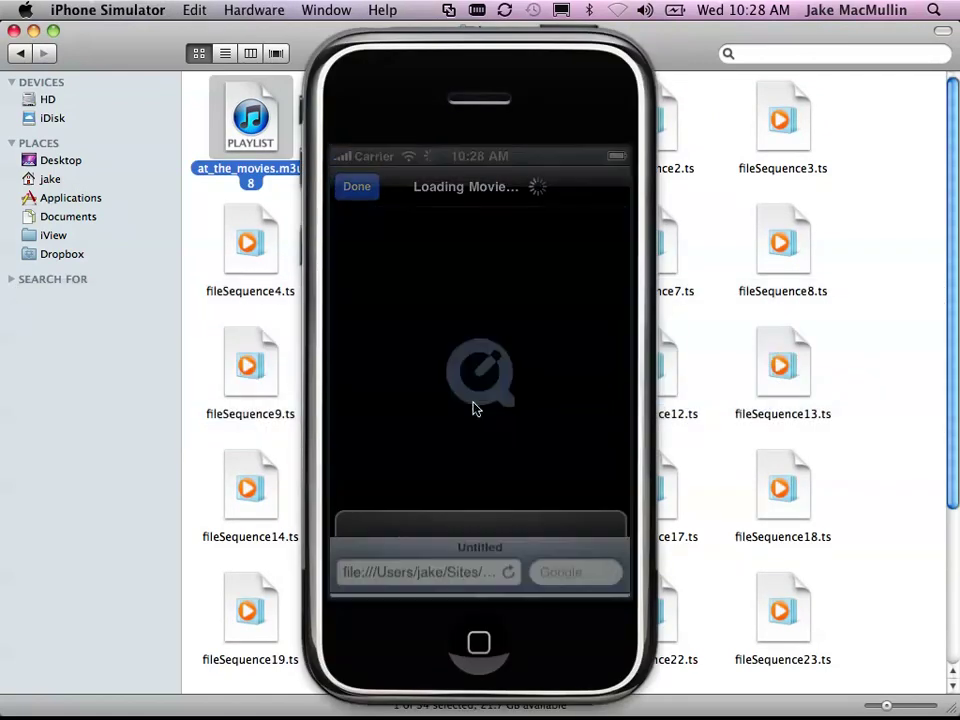
pyautogui.press('shift+super+h')
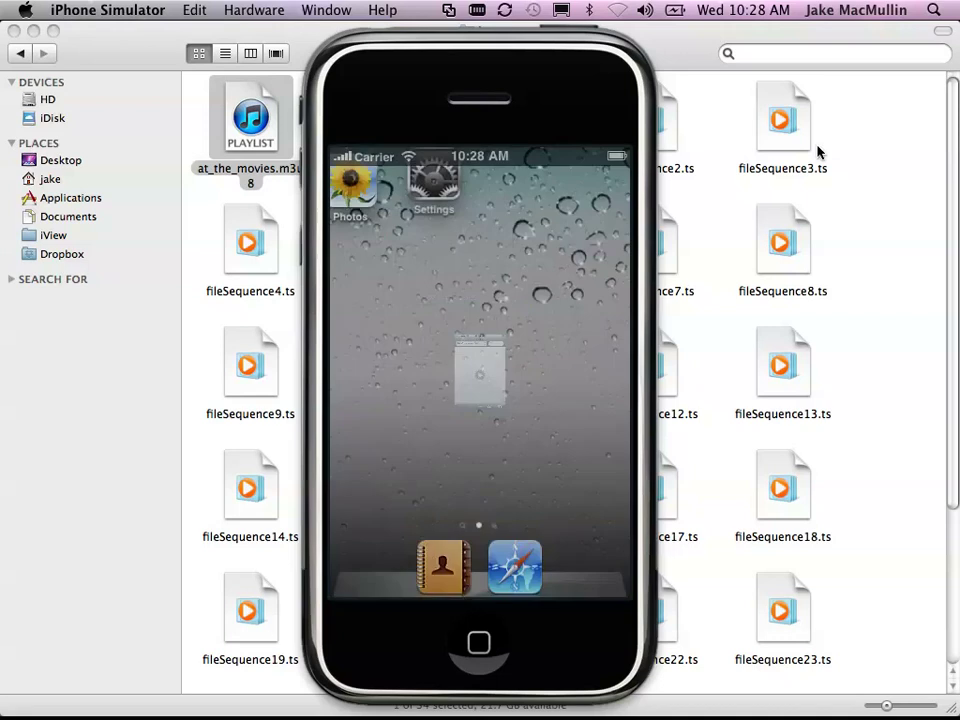
pyautogui.press('super+Tab')
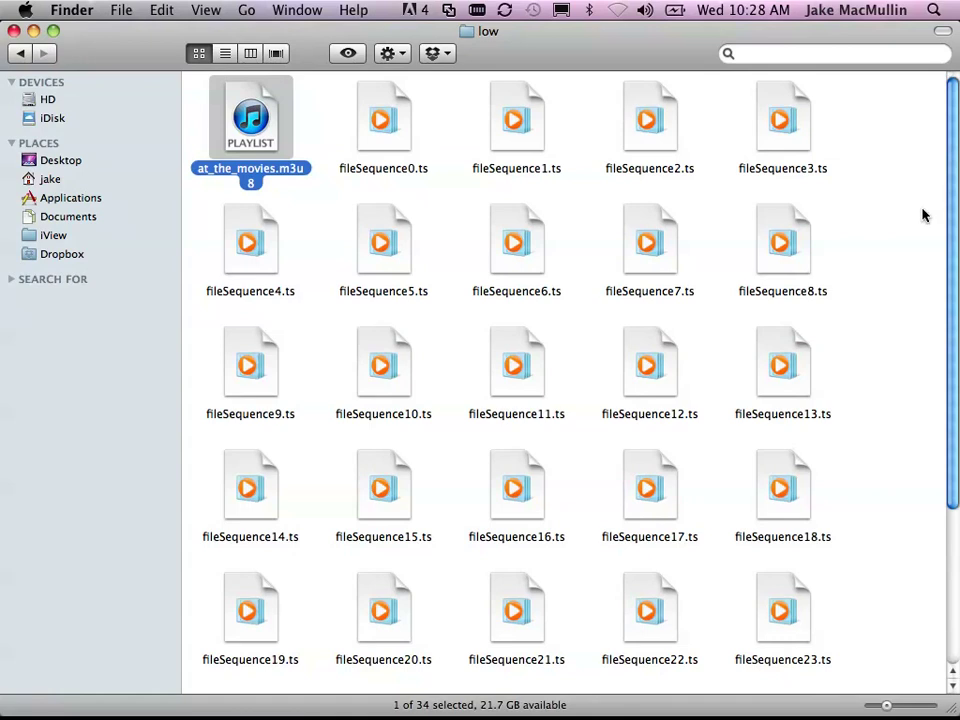
pyautogui.press('super+Tab')
pyautogui.press('Tab')
pyautogui.moveTo(503, 420)
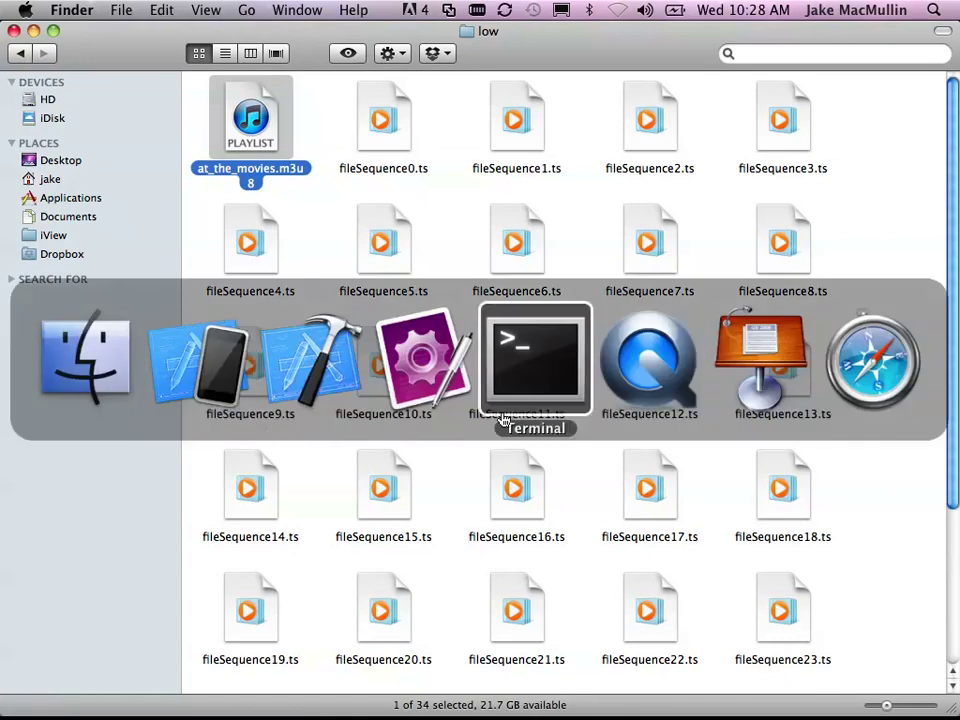
pyautogui.click(908, 396)
pyautogui.press('super+Tab')
pyautogui.press('Tab')
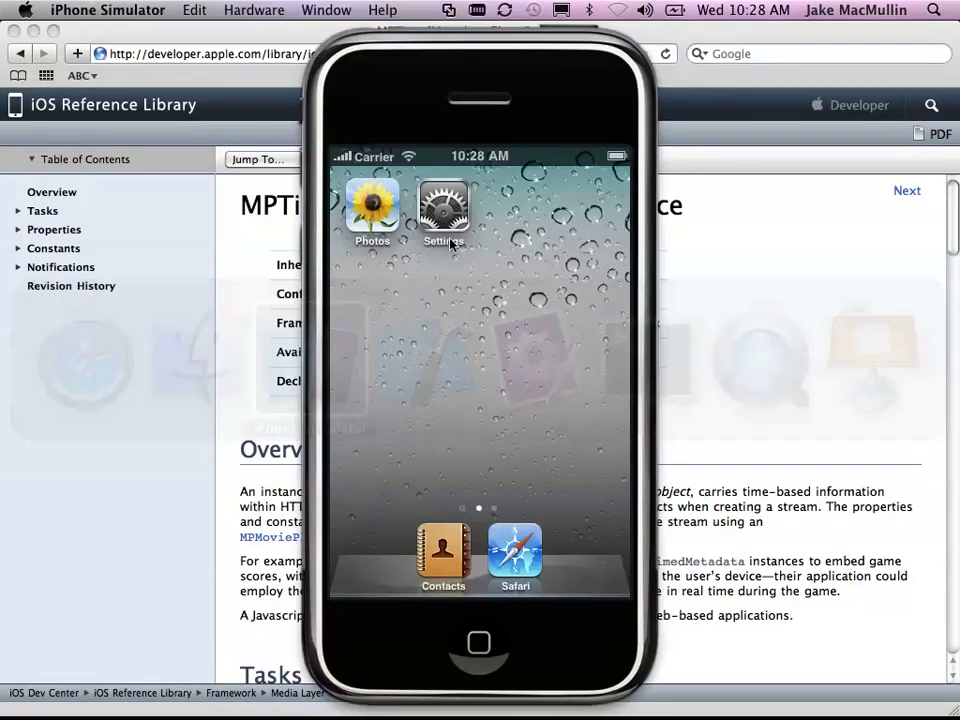
pyautogui.click(517, 548)
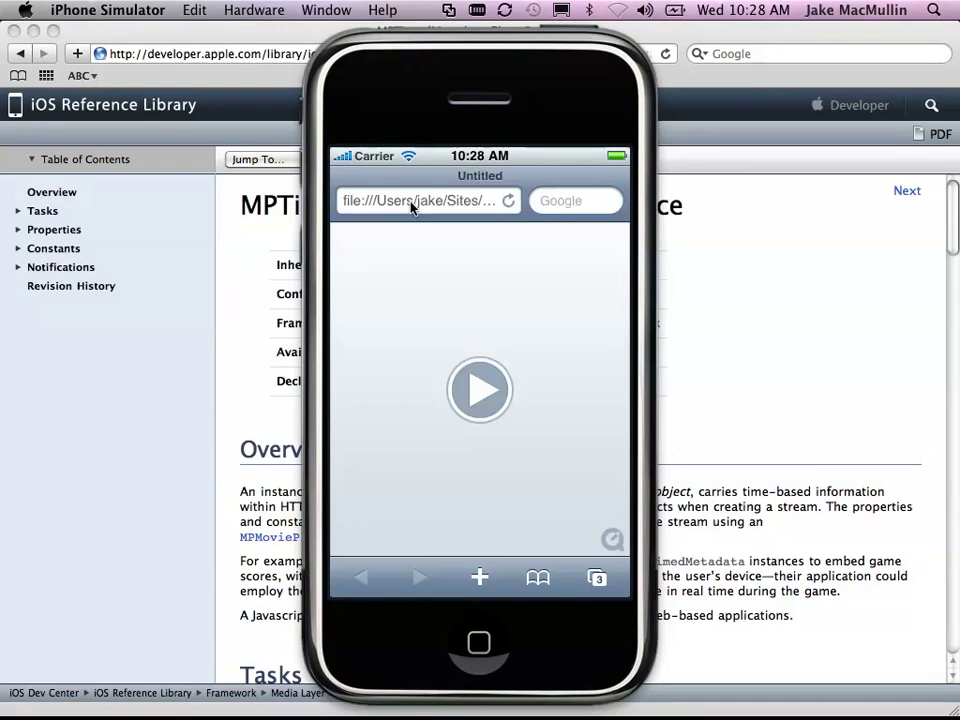
pyautogui.click(413, 205)
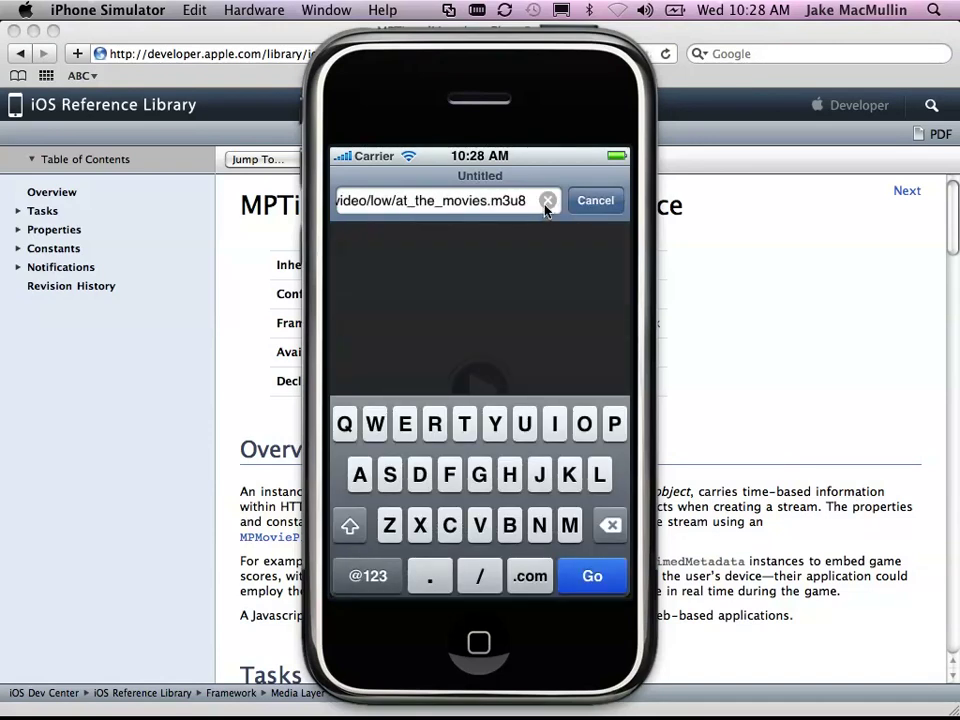
pyautogui.click(547, 202)
pyautogui.write('http')
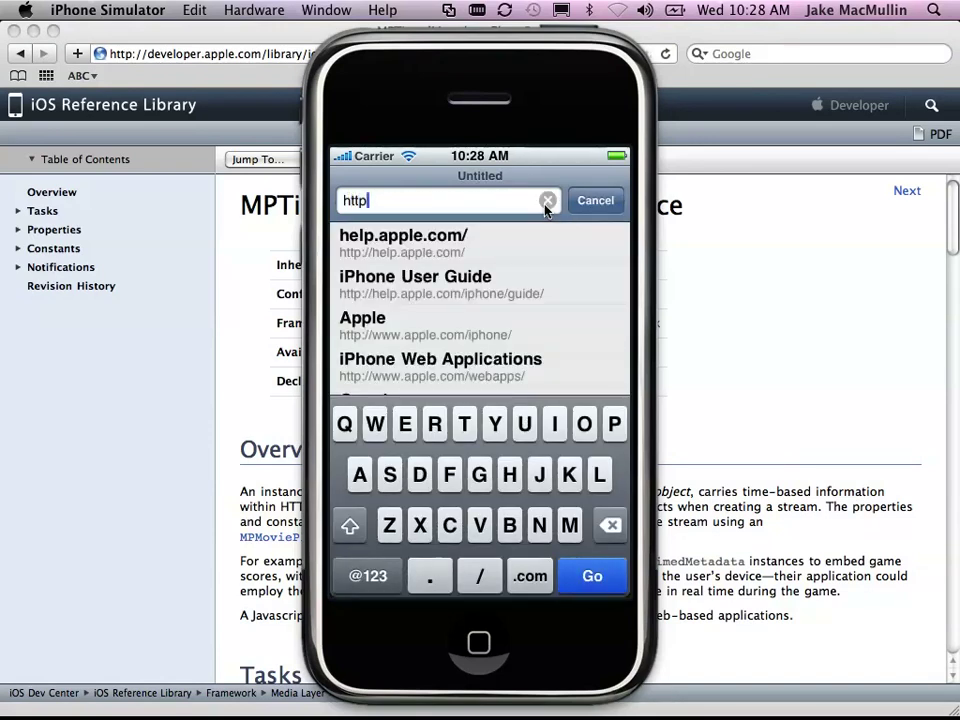
pyautogui.write('://jm')
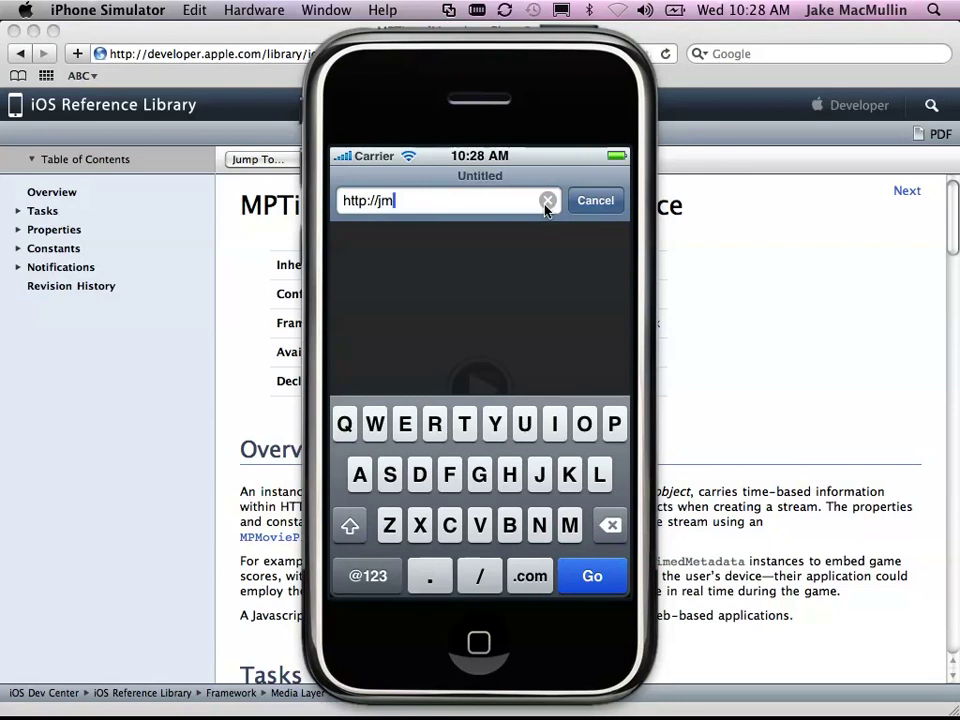
pyautogui.write('bp2.local/')
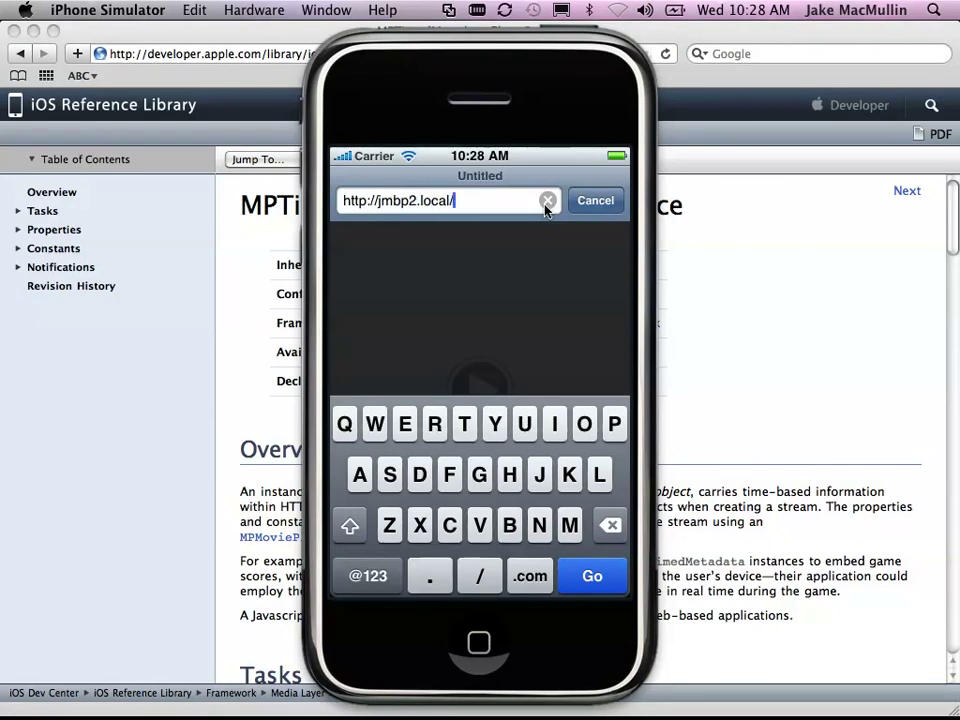
pyautogui.write('~jake/')
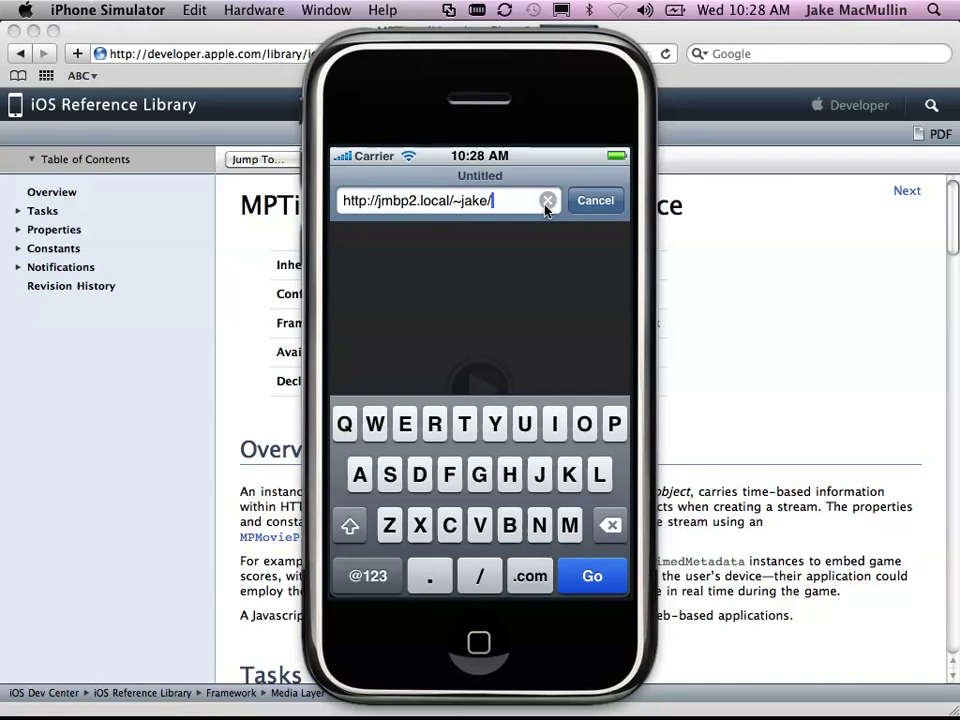
pyautogui.write('video/med')
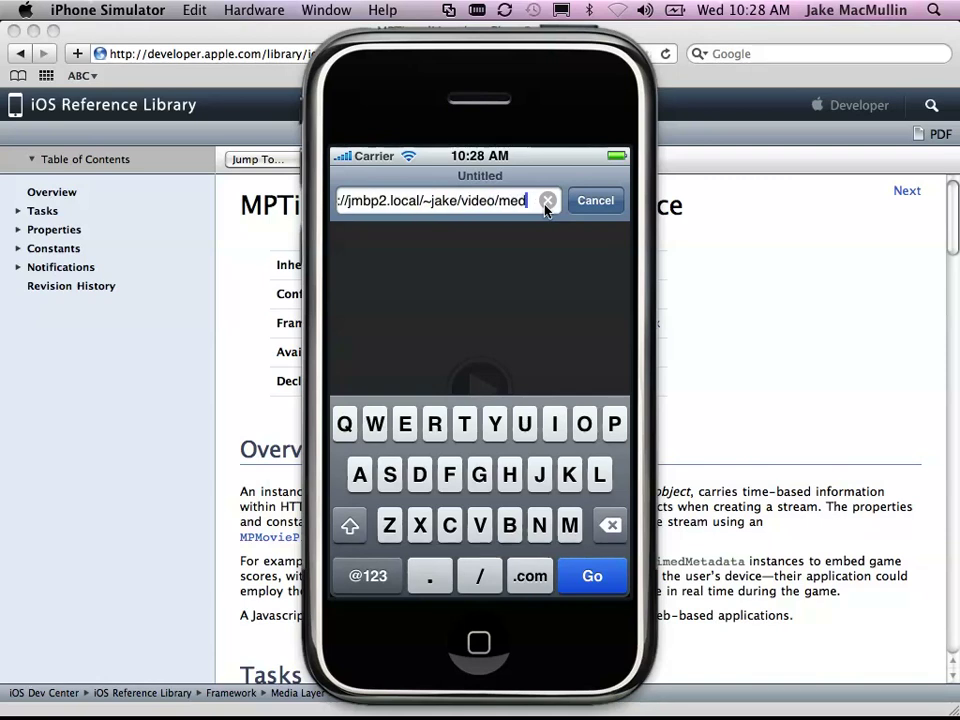
pyautogui.write('/at_t')
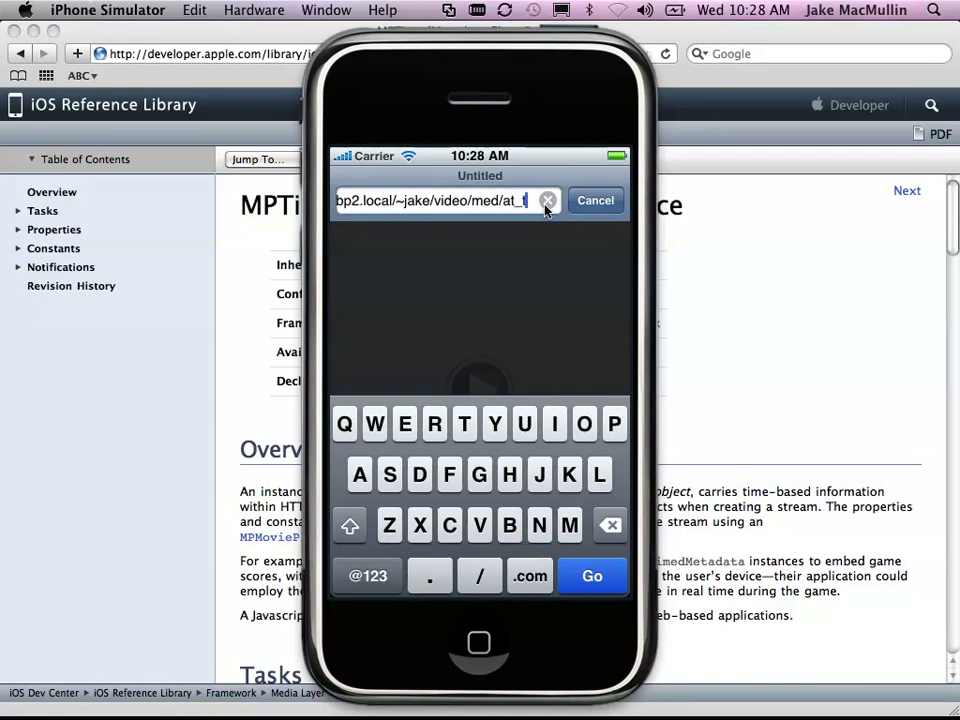
pyautogui.write('he_movie')
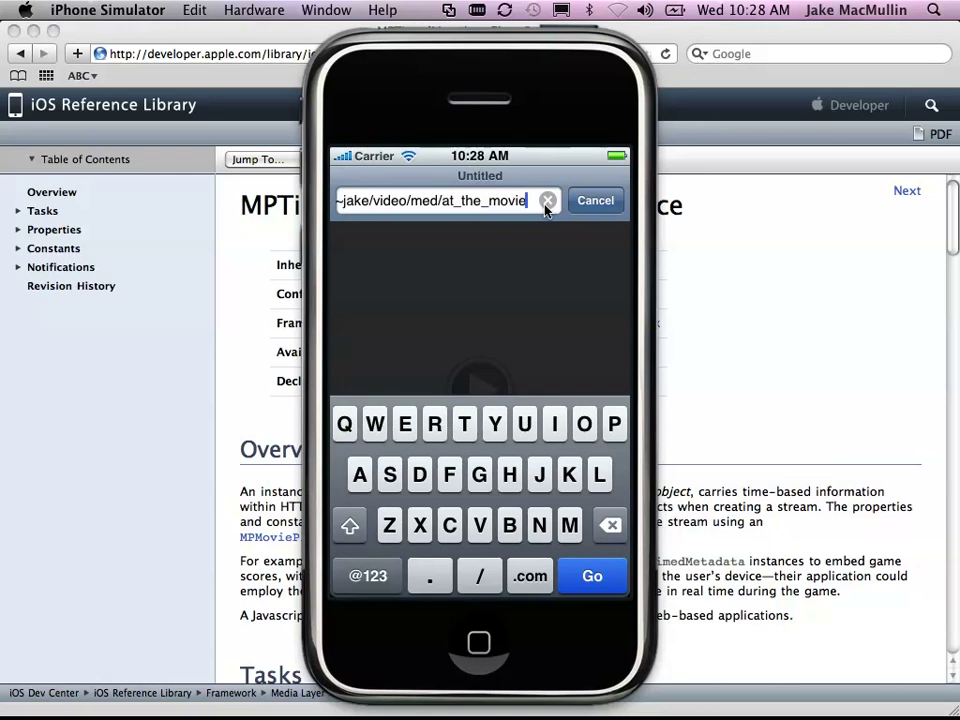
pyautogui.write('s.m3u8')
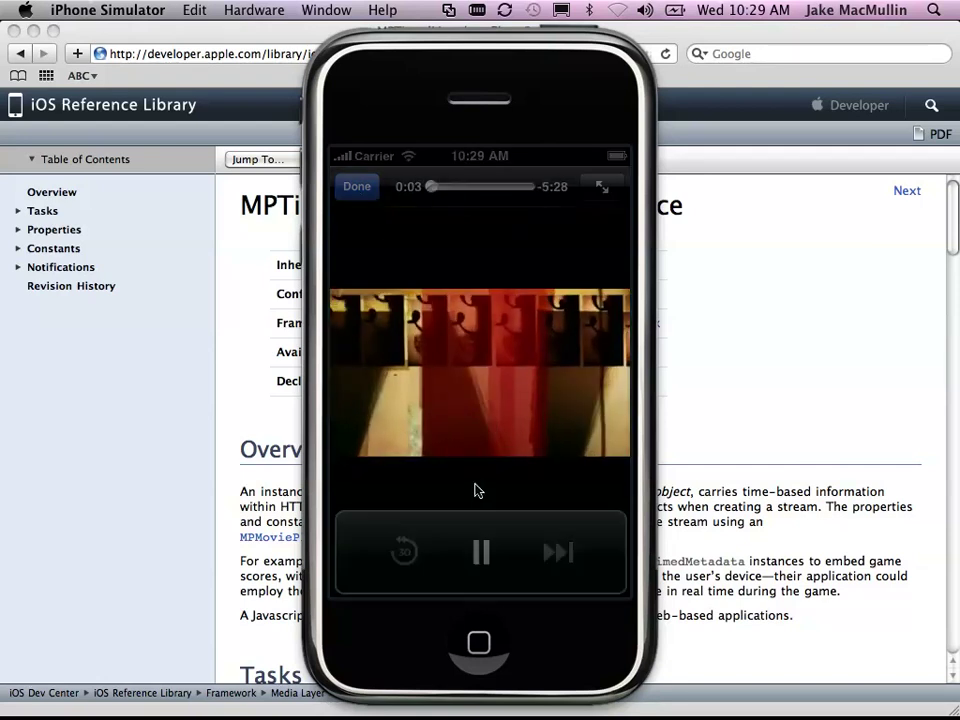
pyautogui.click(481, 572)
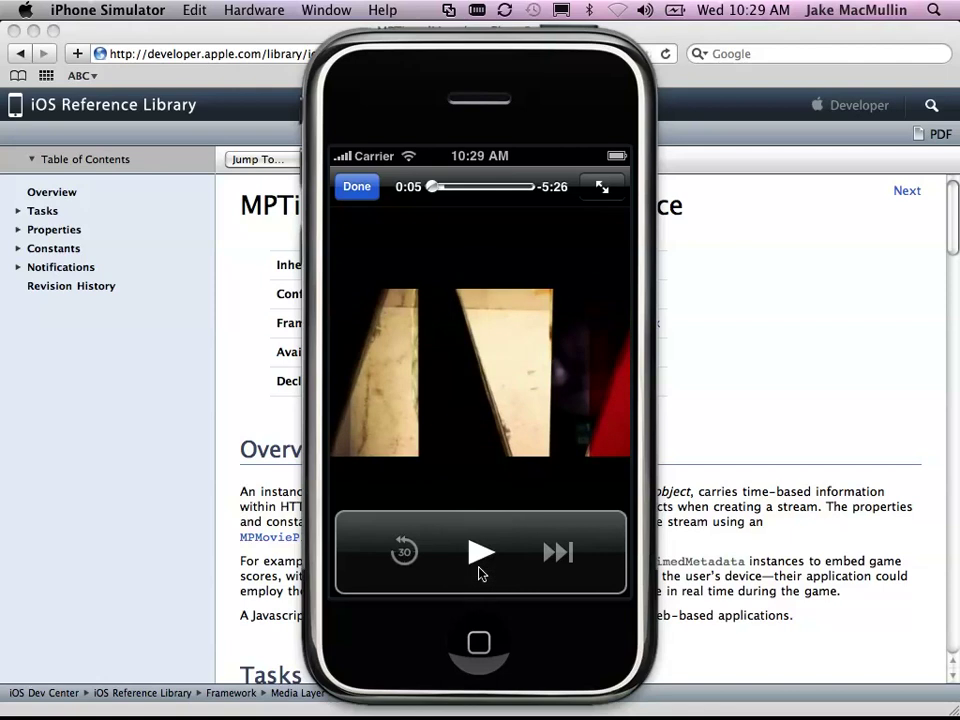